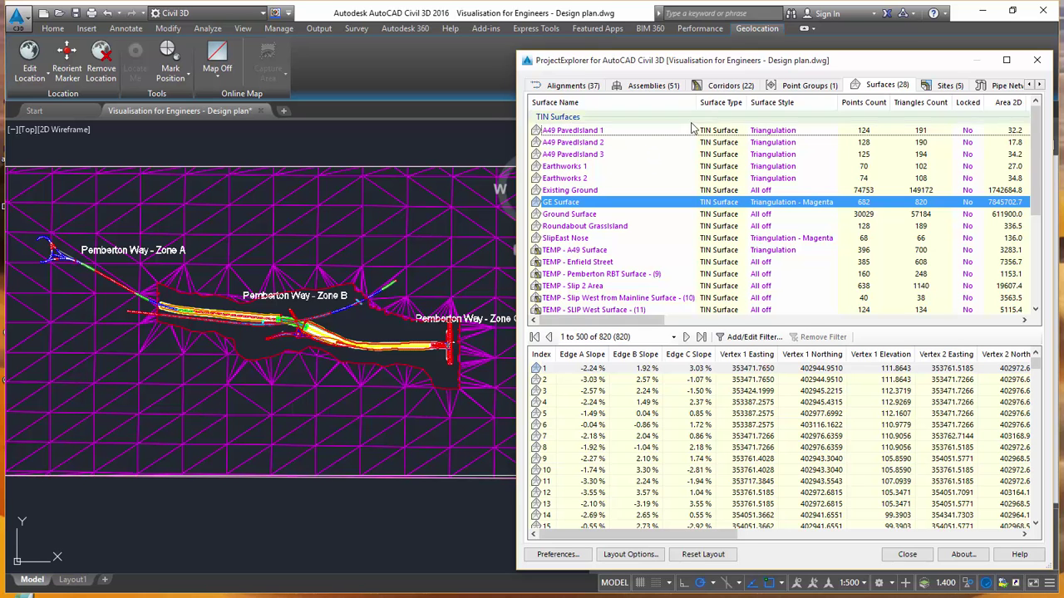
left_click(823, 87)
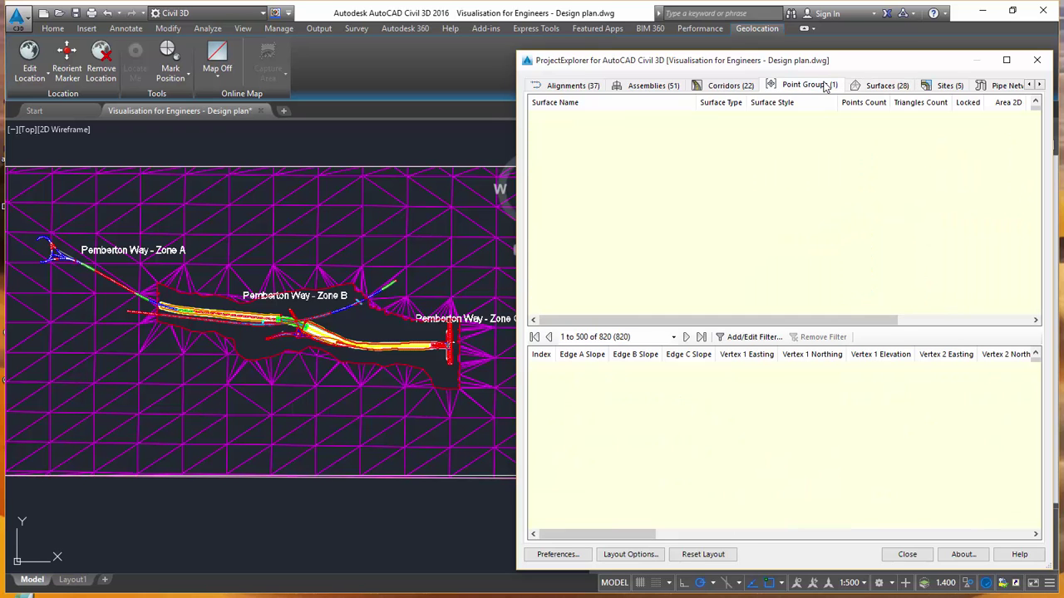
left_click(724, 87)
left_click(653, 85)
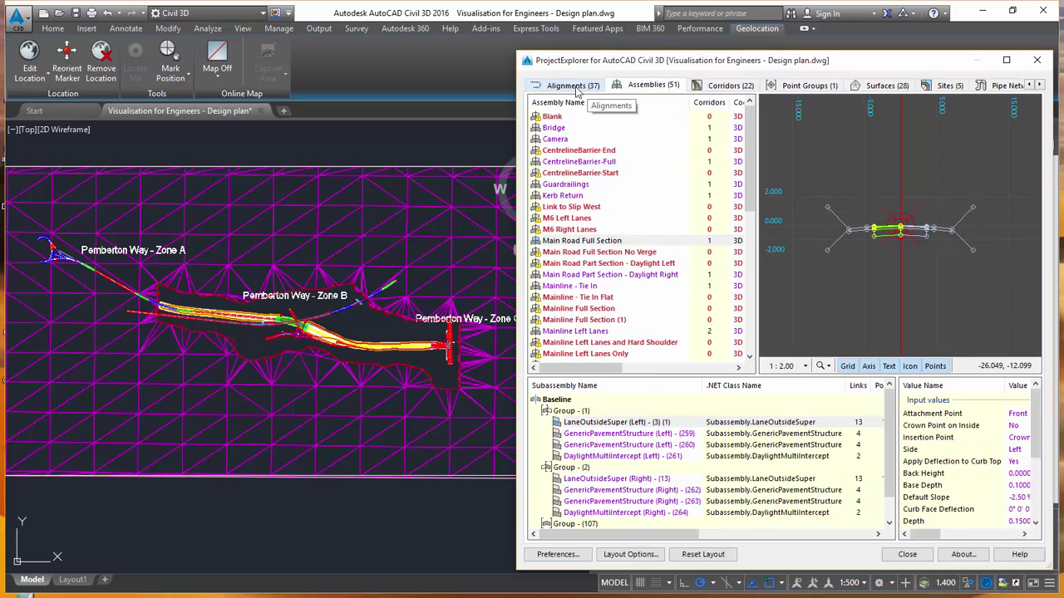
left_click(574, 87)
Step: Change the style of the surface GE Surface to Contours 1m and 5m
left_click(874, 86)
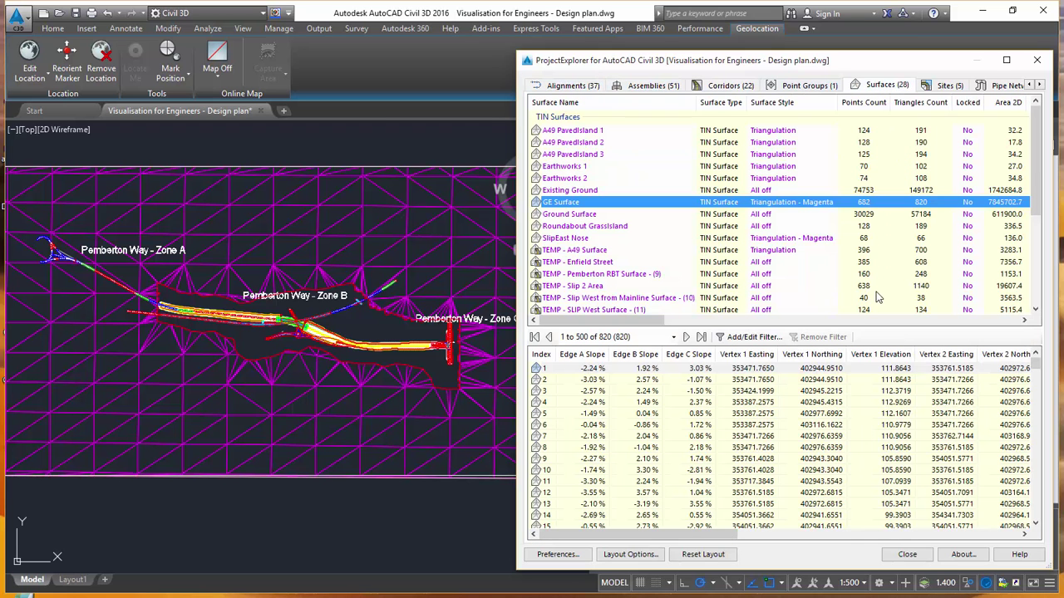
double_click(794, 204)
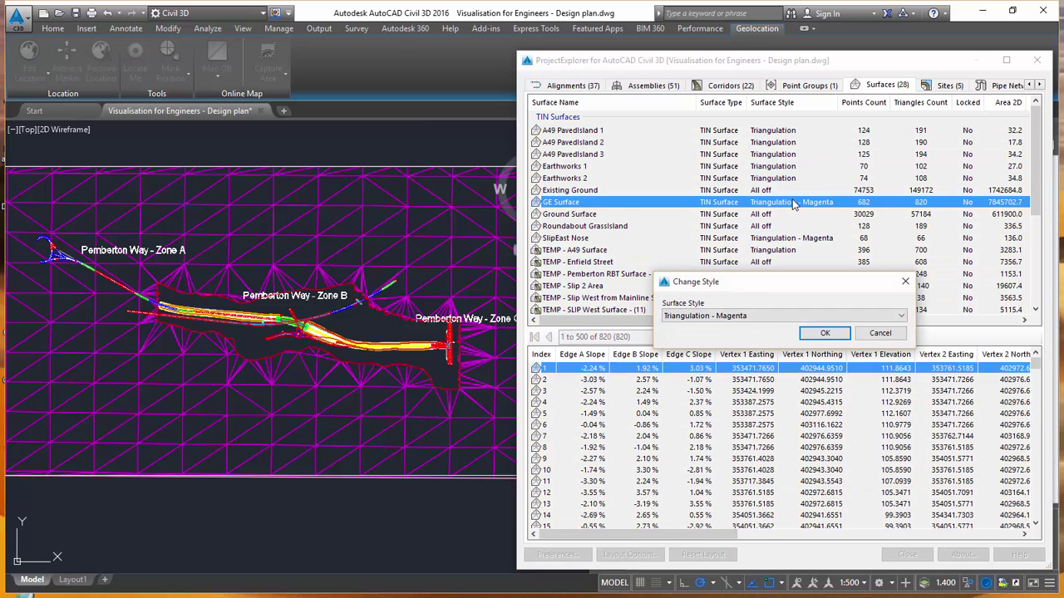
left_click(773, 317)
left_click(765, 414)
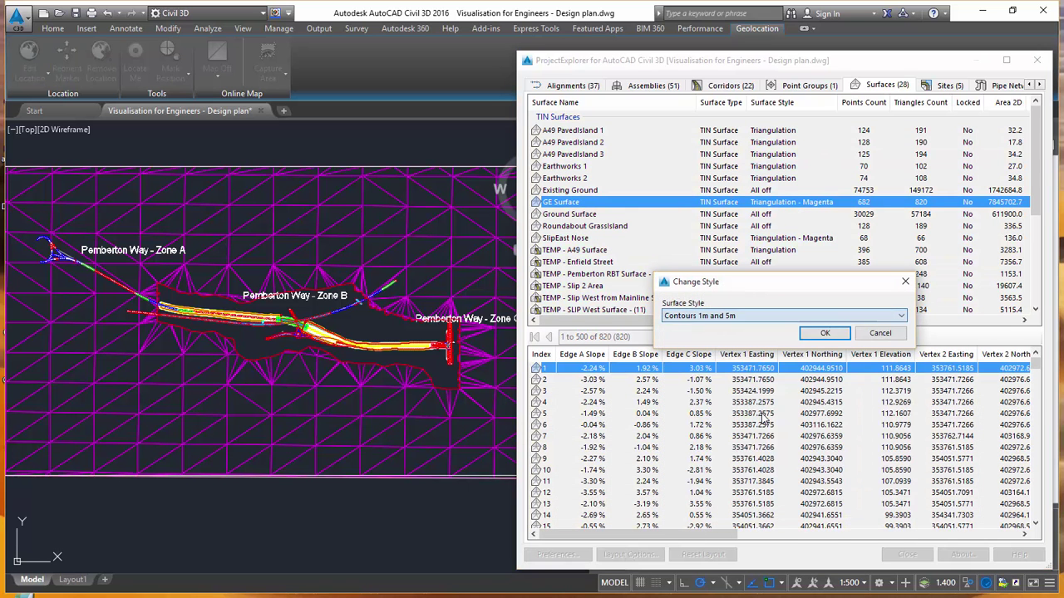
left_click(825, 335)
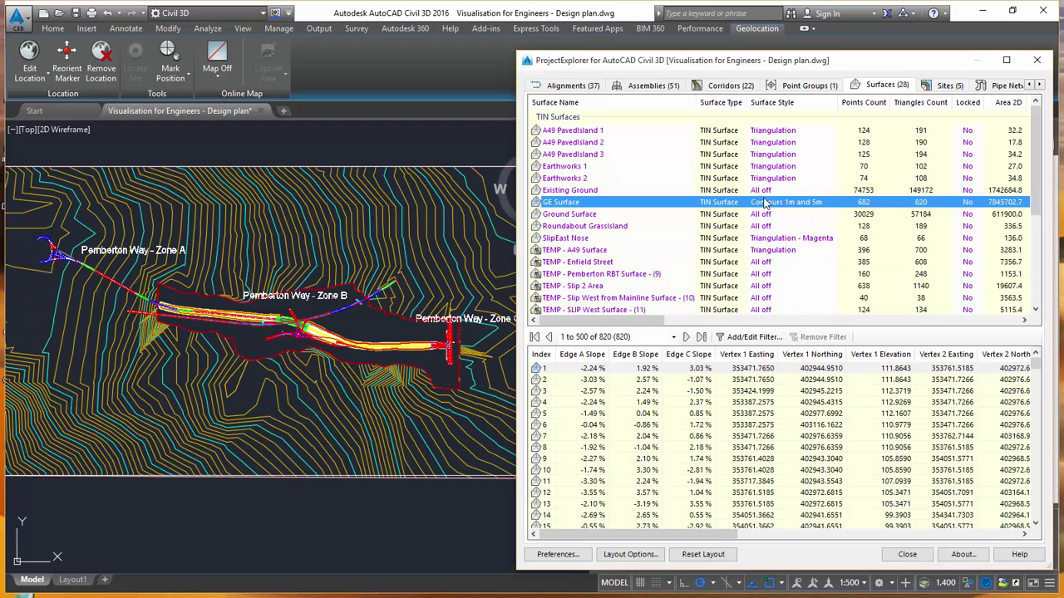
Step: Rename the surface GE Surface as Ground Surface 2
double_click(562, 204)
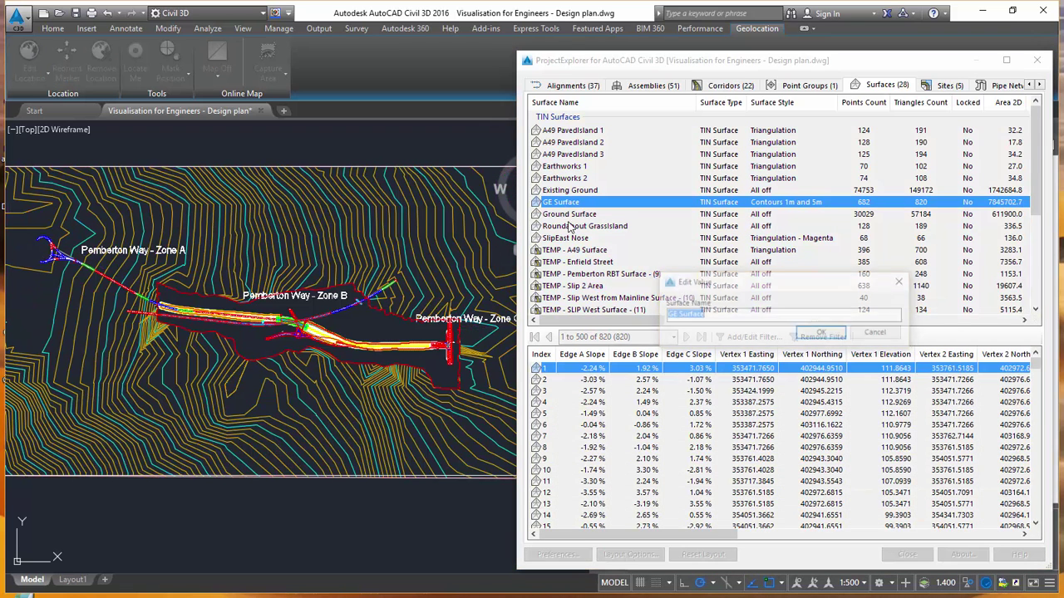
key("Home")
key("Delete")
key("Delete")
type("Ground")
key("End")
type("2")
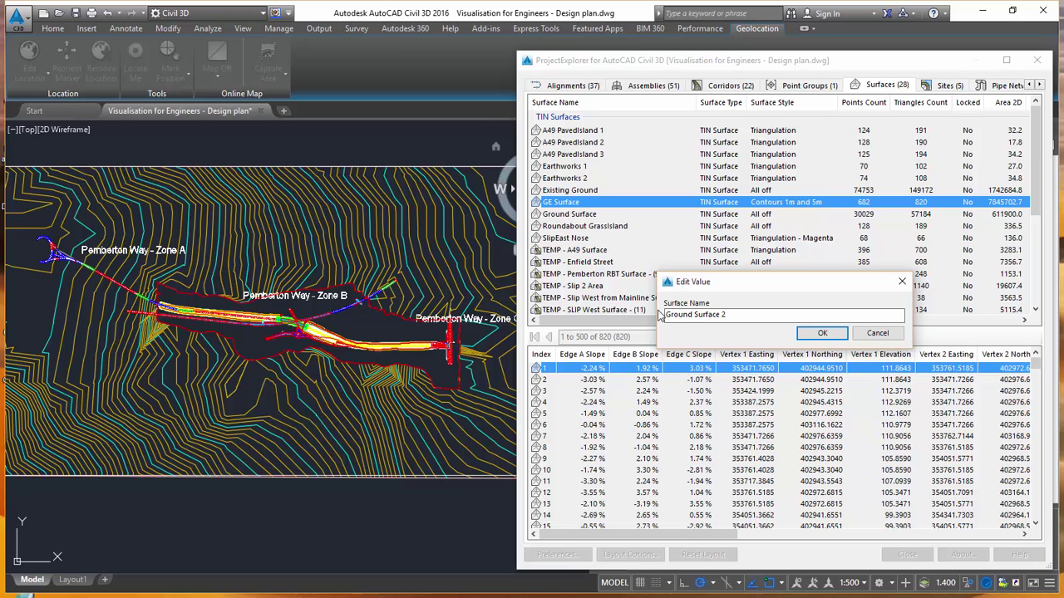
key("Return")
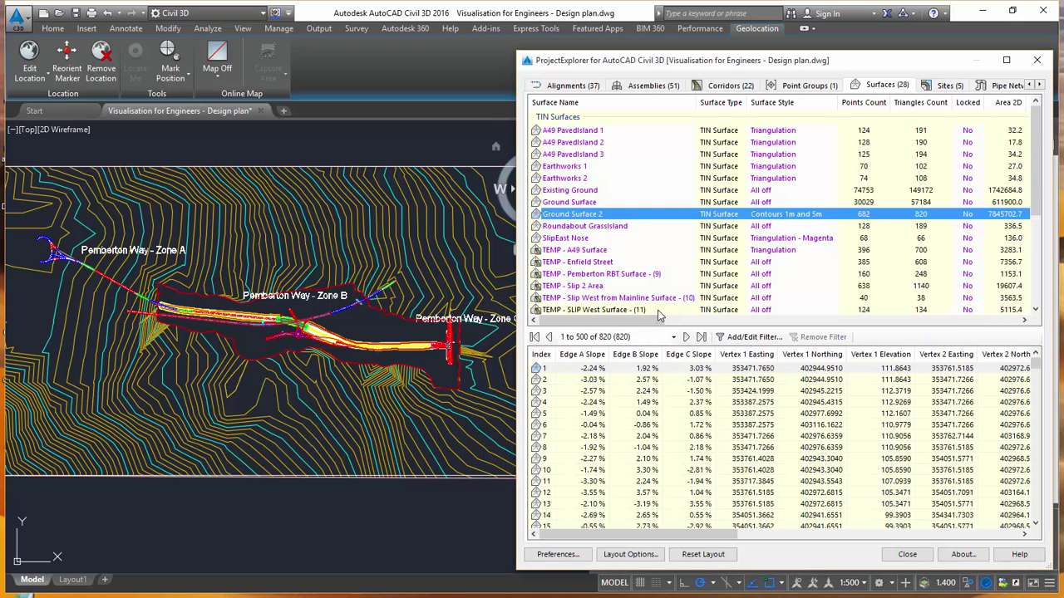
Step: Find the Pemberton Way - A49 T Junction corridor among the corridors and zoom the drawing to it
left_click(731, 86)
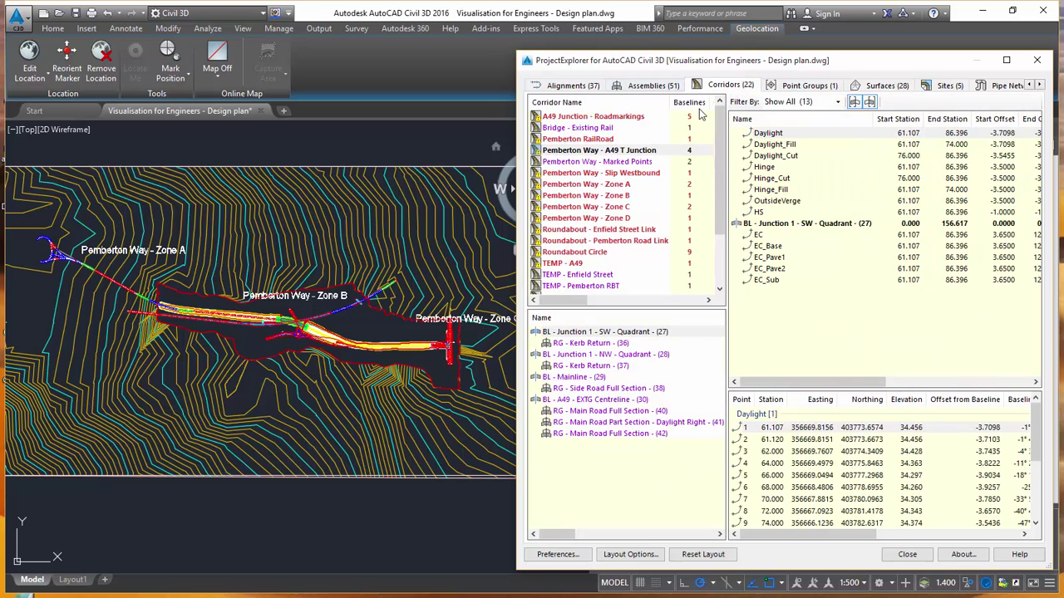
left_click(620, 151)
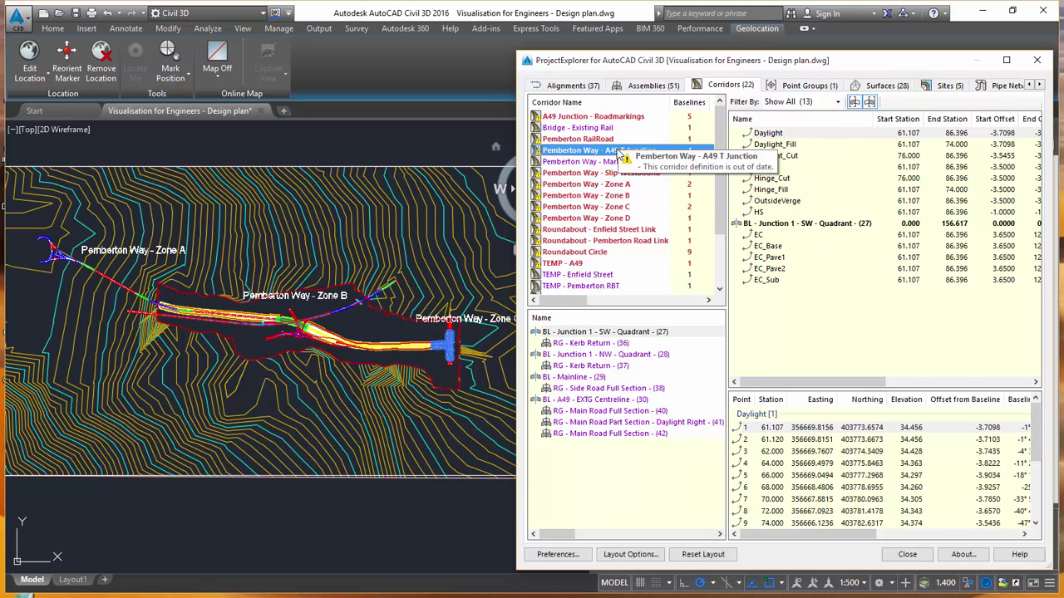
double_click(621, 151)
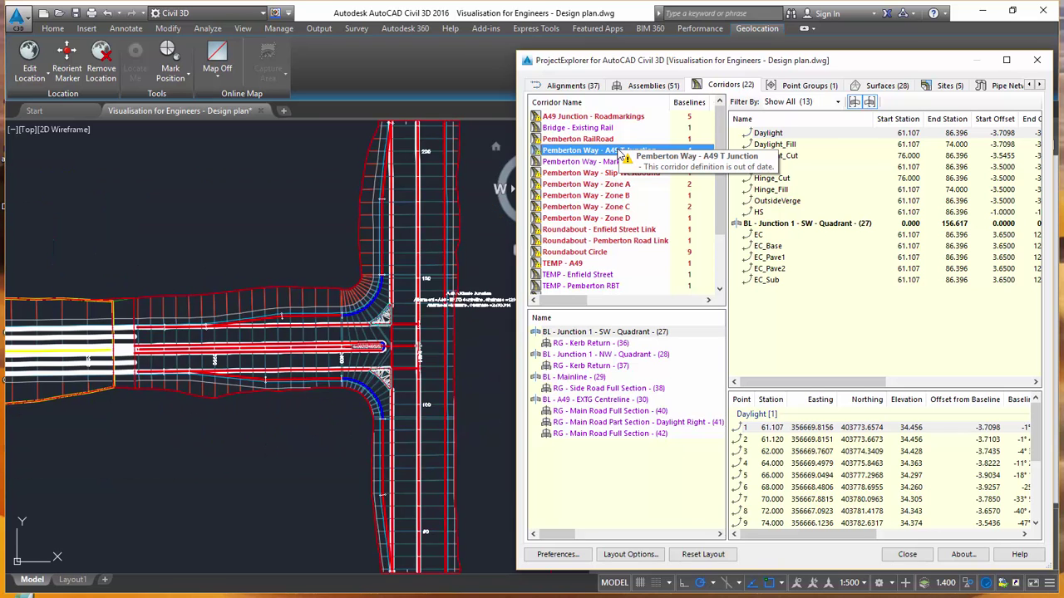
Step: Widen the corridor list to show its style and rebuild columns, and rebuild all out-of-date corridors
left_click_drag(725, 188, 968, 220)
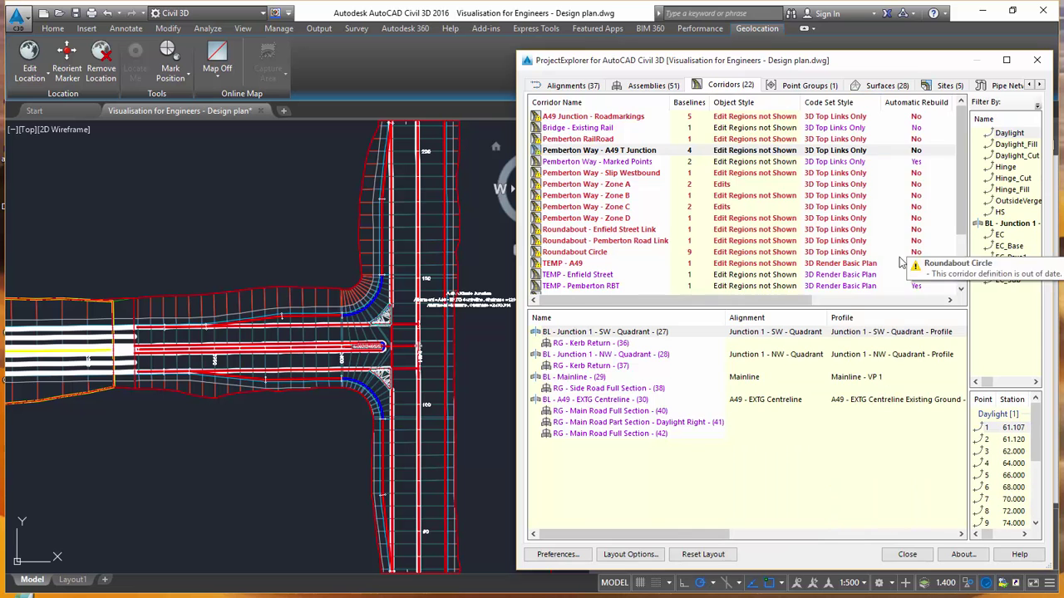
left_click(617, 151)
mouse_move(636, 534)
left_mouse_down()
mouse_move(845, 556)
mouse_move(550, 548)
left_mouse_up()
right_click(573, 153)
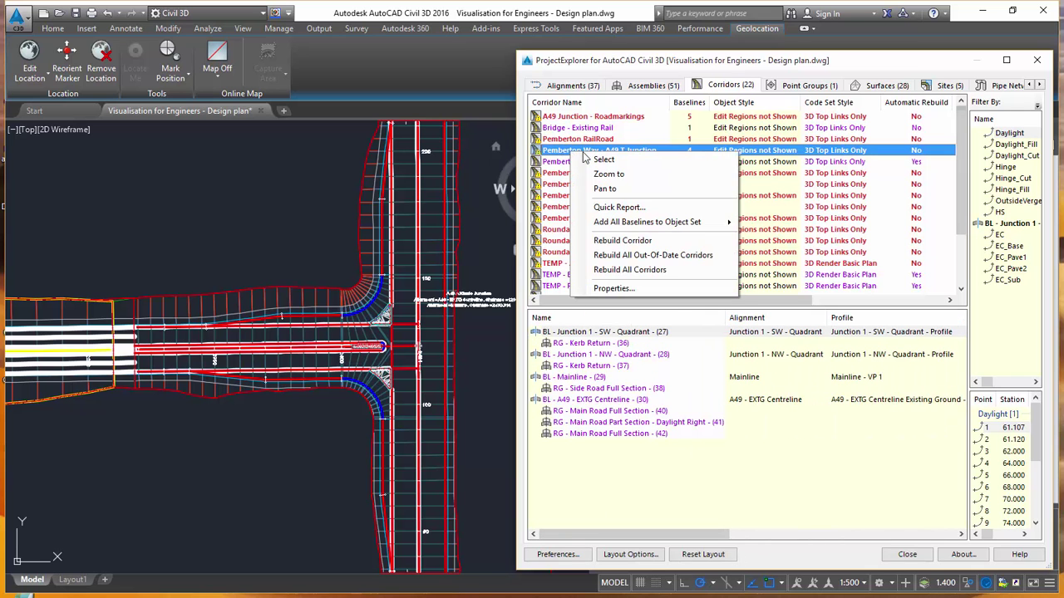
left_click(654, 256)
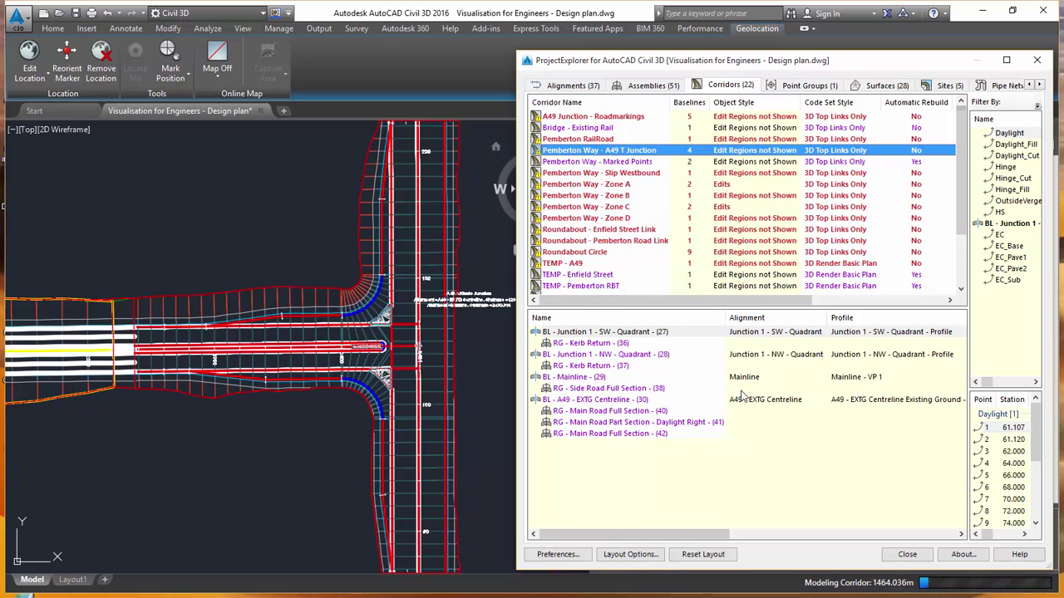
Step: Set Automatic Rebuild to Yes for the Pemberton Way - A49 T Junction corridor
double_click(914, 150)
left_click(702, 317)
left_click(699, 337)
left_click(825, 337)
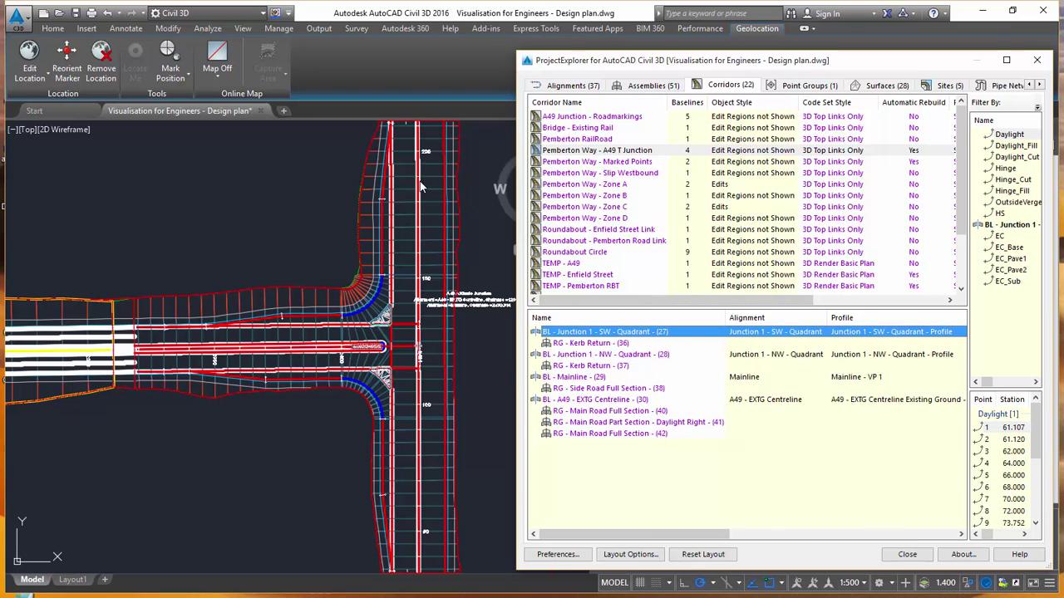
Step: Set the end station of the last Main Road Full Section region on the A49 - EXTG Centreline baseline to 250
left_click(397, 237)
middle_click_drag(376, 141, 301, 333)
scroll(301, 332, "up", 3)
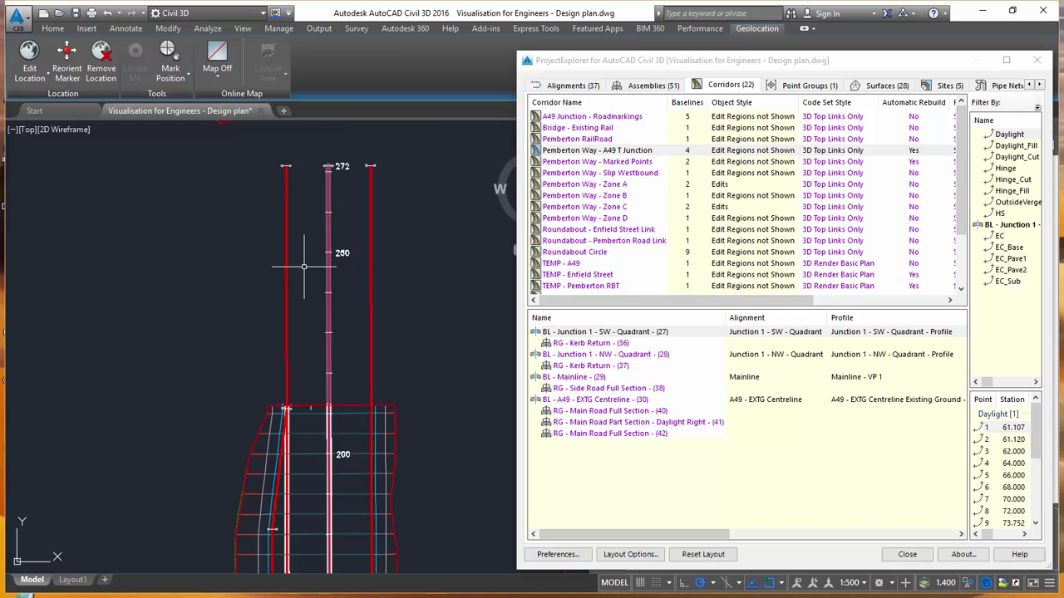
left_click_drag(611, 533, 799, 536)
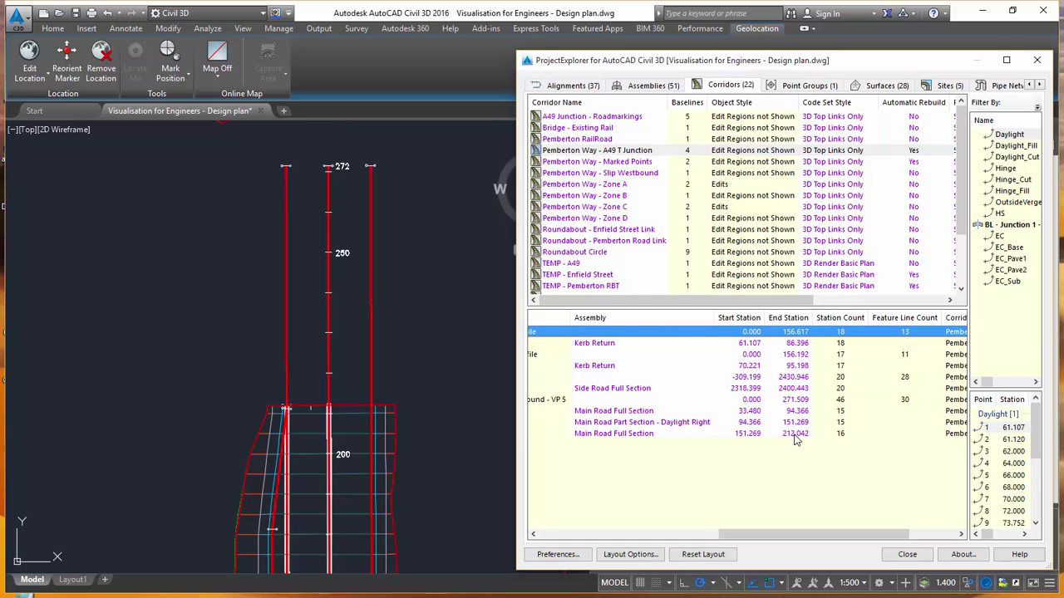
double_click(794, 435)
type("250")
key("Return")
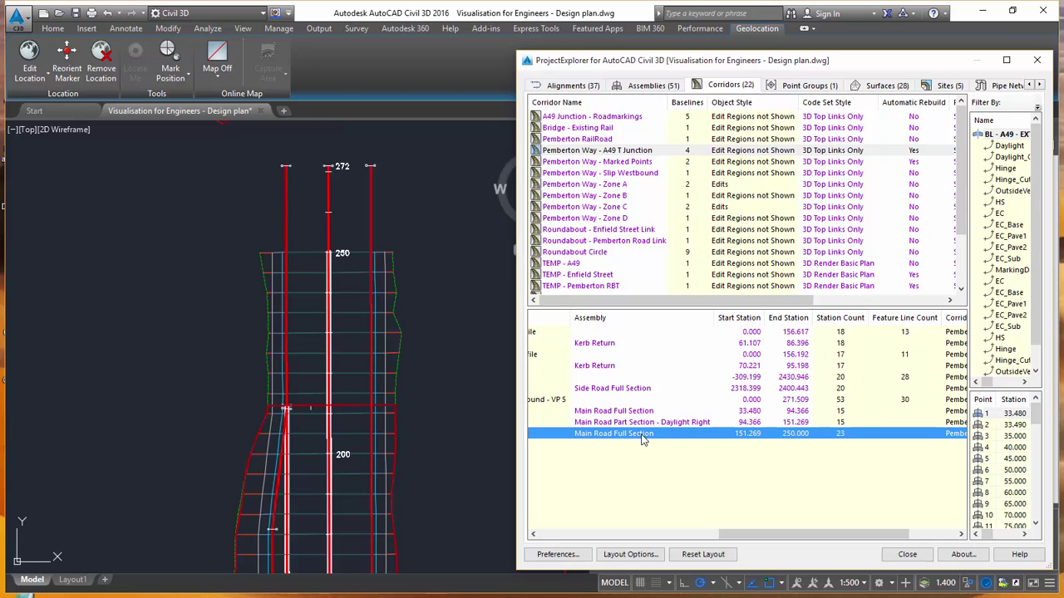
Step: Examine the Main Road Full Section assembly's lane, pavement and daylight subassemblies in the preview, with their input values
left_click(648, 85)
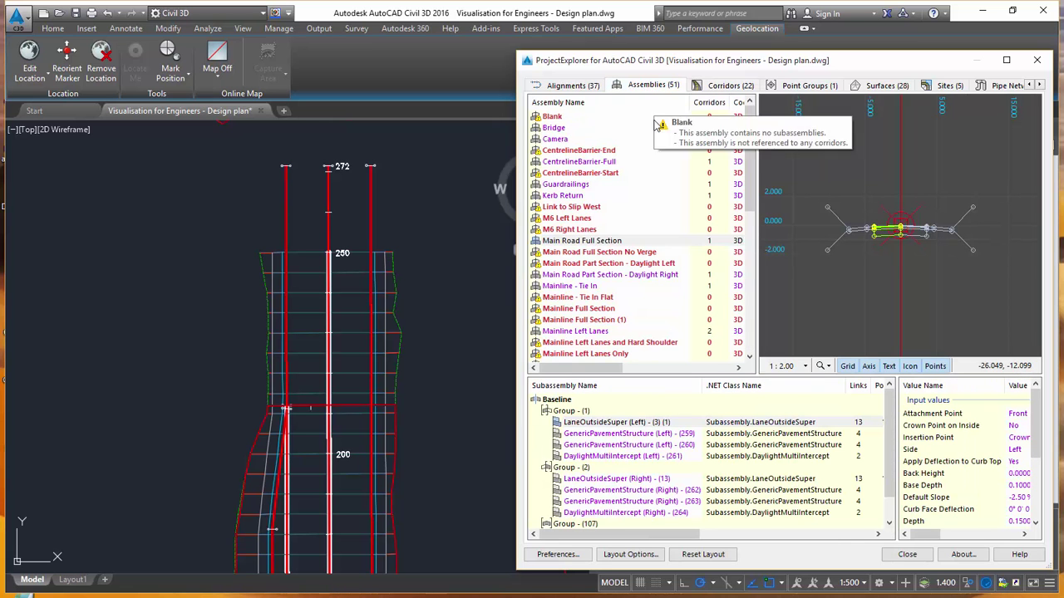
scroll(926, 264, "up", 3)
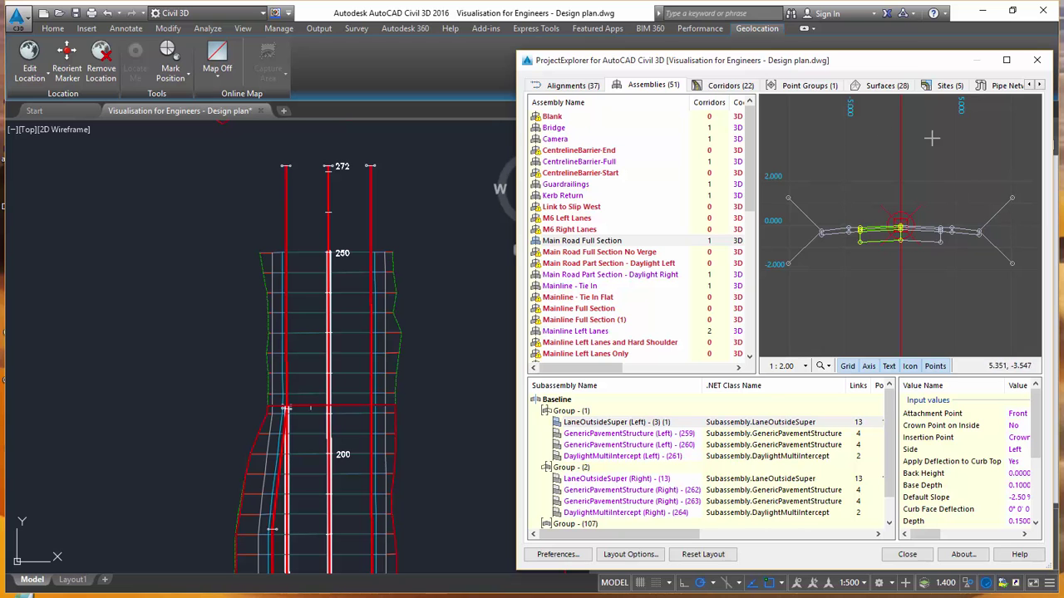
left_click_drag(773, 376, 773, 318)
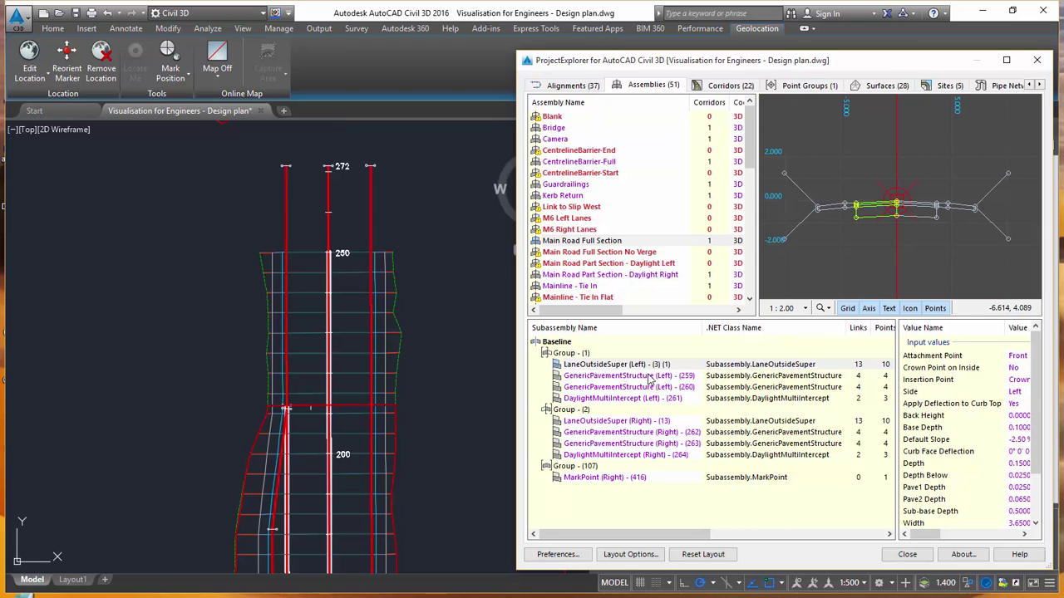
left_click(649, 376)
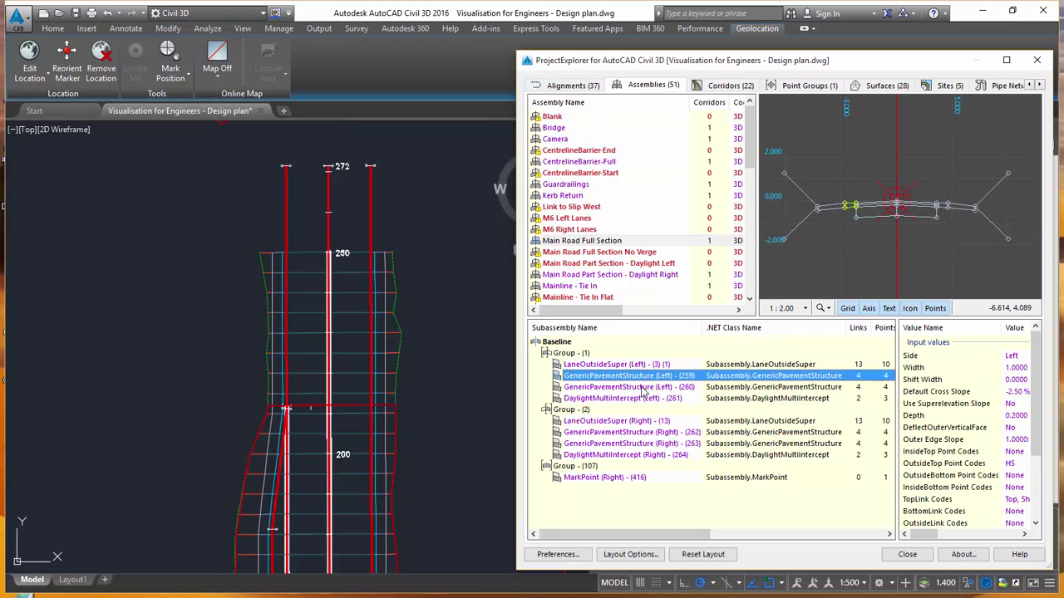
left_click(643, 388)
left_click(642, 399)
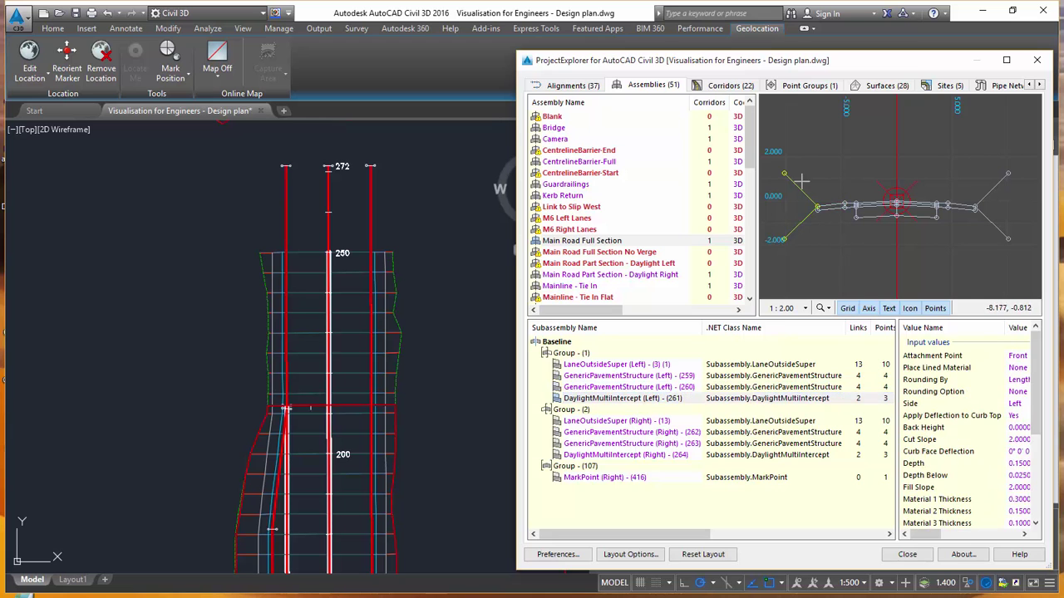
left_click(606, 377)
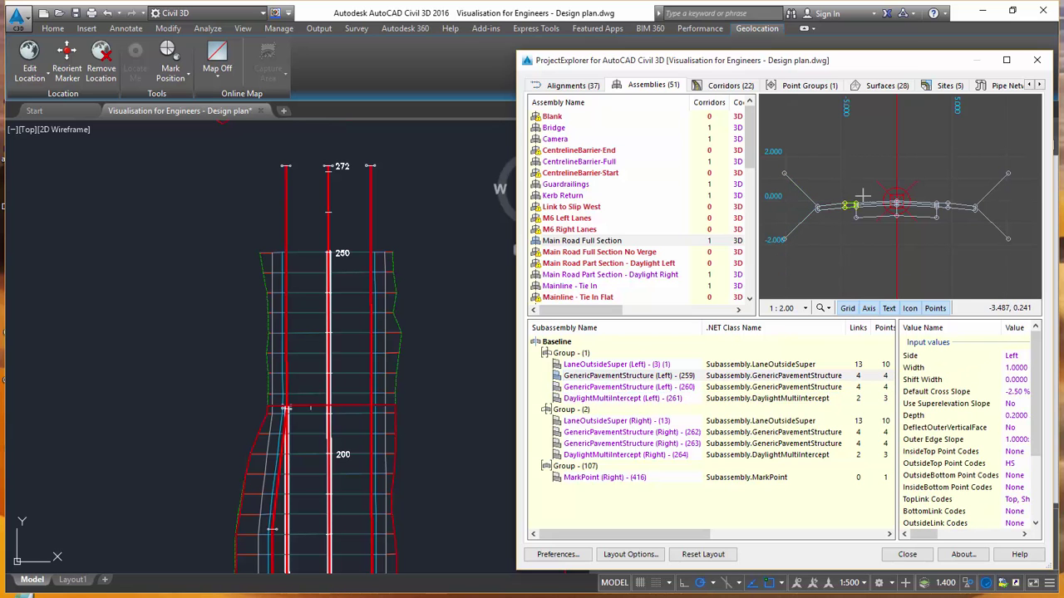
left_click(621, 366)
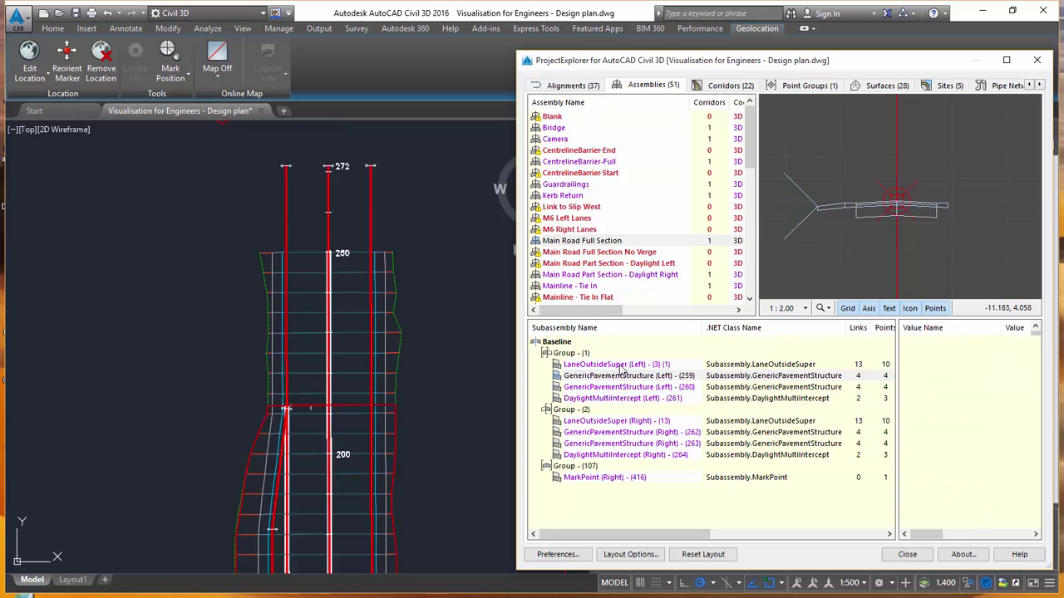
left_click(606, 400)
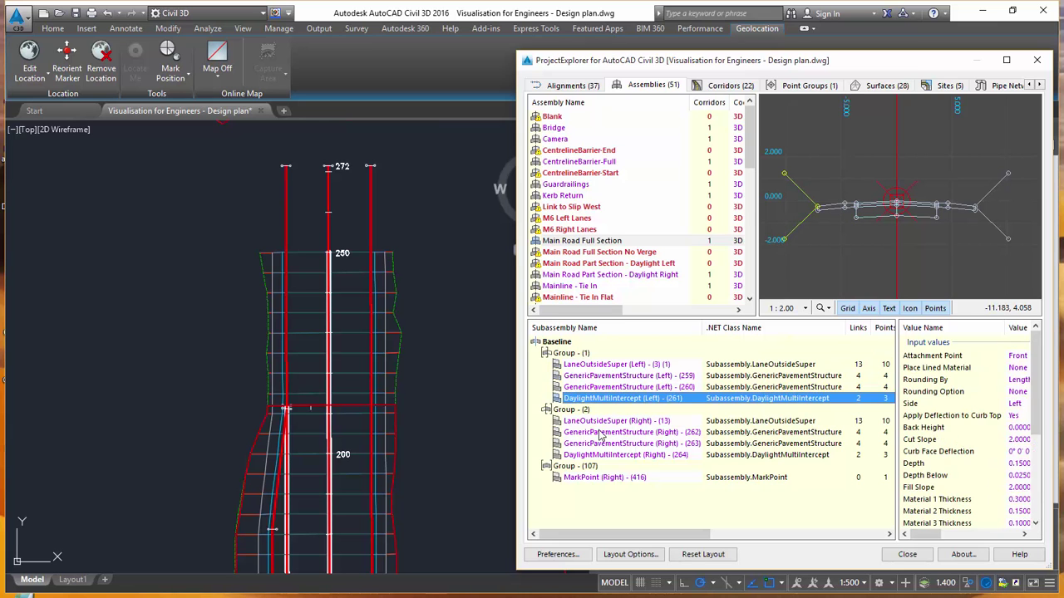
left_click(619, 432)
Step: Set the assembly preview's scale factor to 1:5 and widen the input values area to show the descriptions
left_click(804, 309)
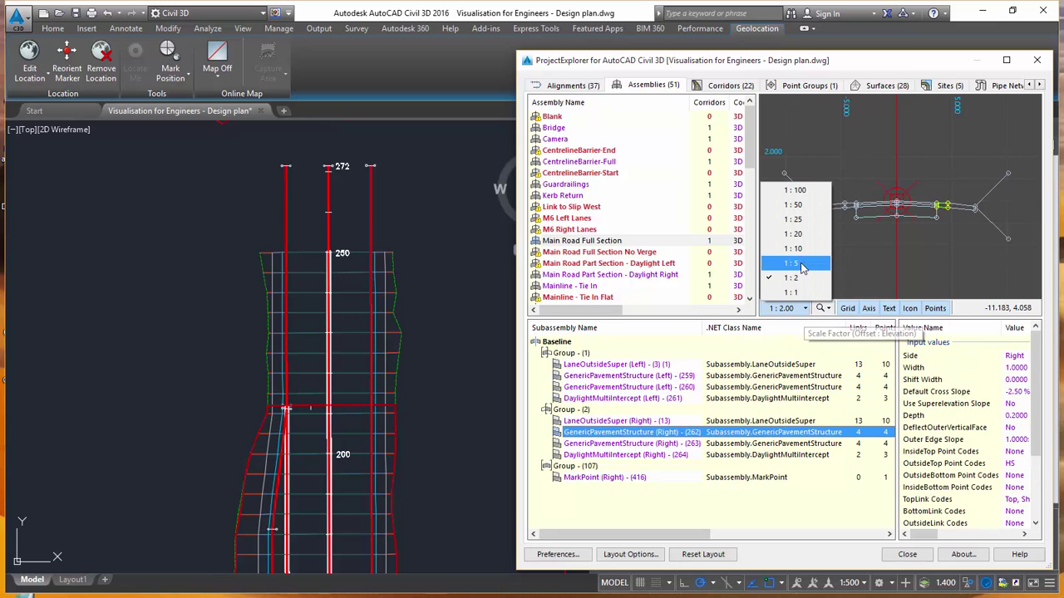
left_click(789, 265)
scroll(898, 217, "up", 4)
middle_click_drag(920, 235, 917, 222)
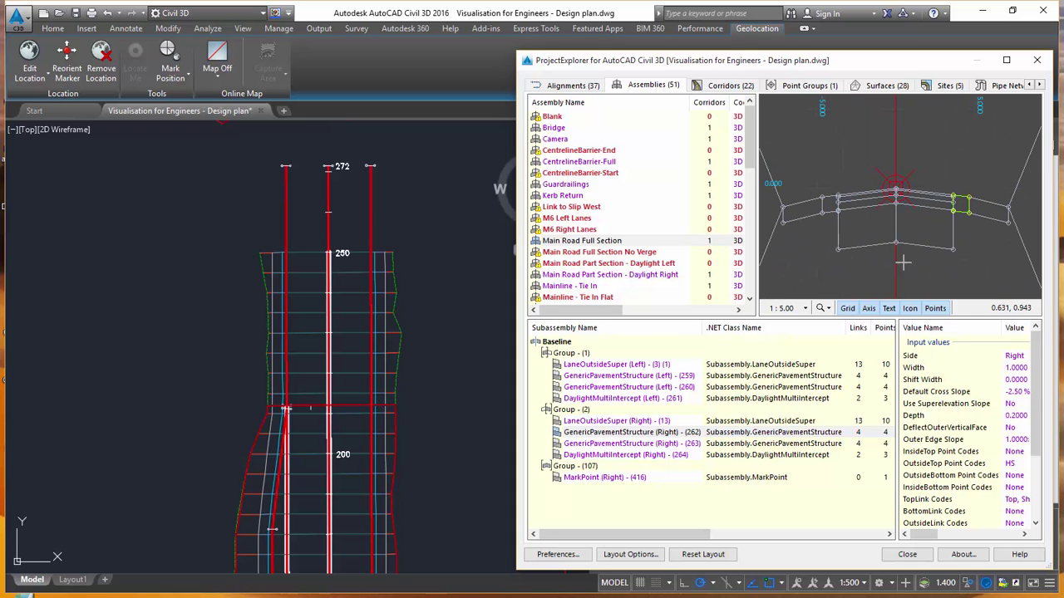
left_click_drag(895, 391, 765, 392)
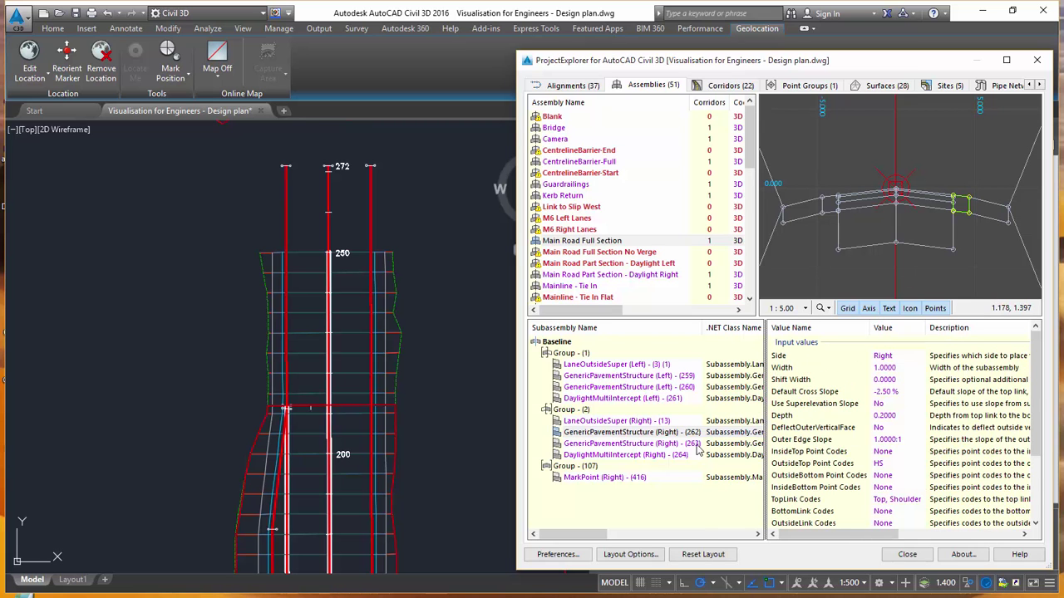
Step: Set the width of the outer right verge subassembly, GenericPavementStructure (Right) - (263), to 5 in the Main Road Full Section assembly
left_click(619, 456)
left_click(628, 422)
left_click(628, 432)
left_click(629, 443)
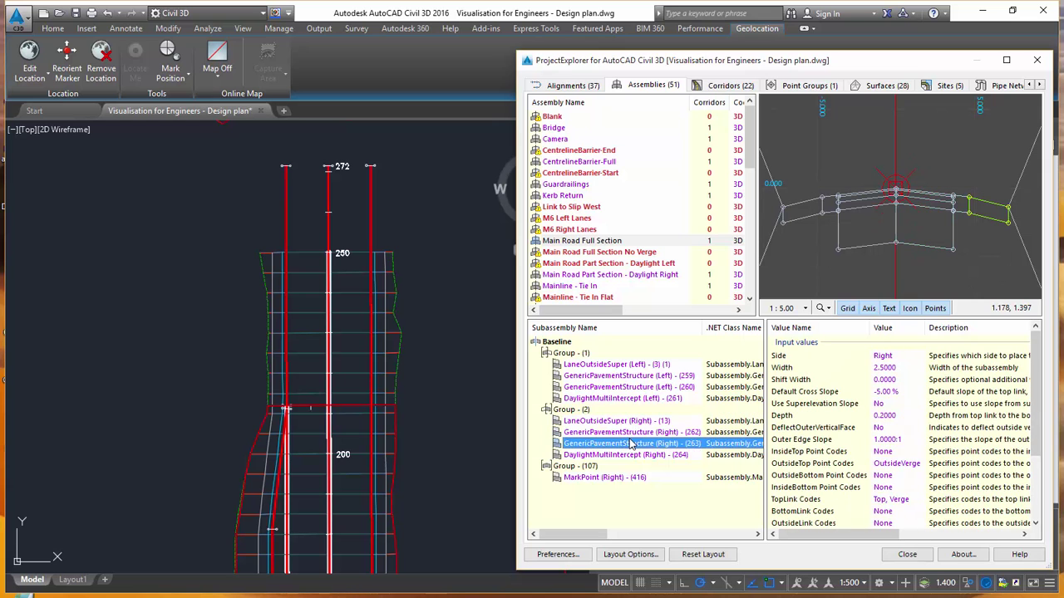
left_click(939, 295)
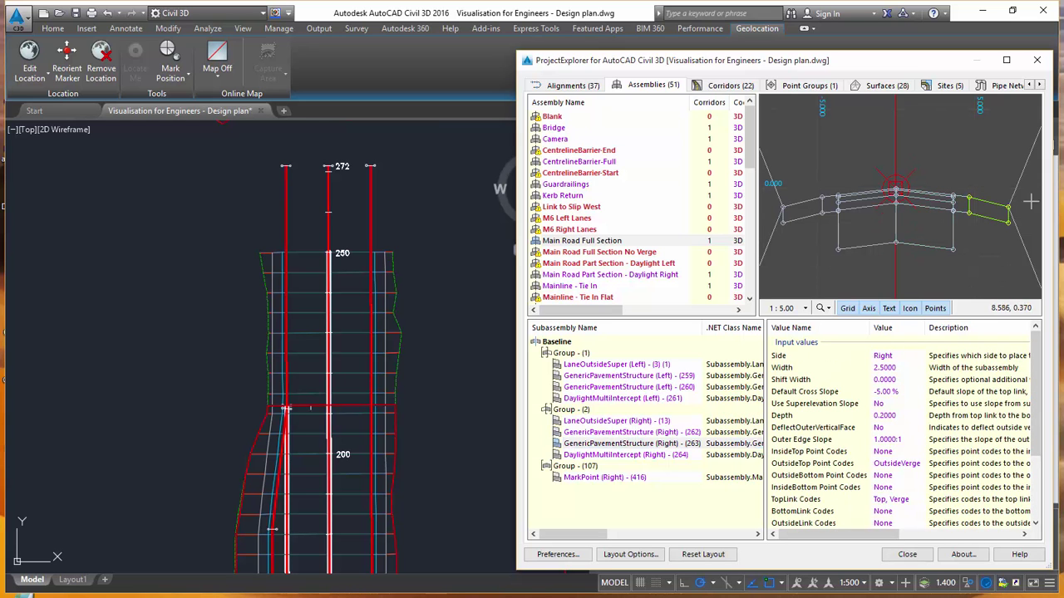
double_click(890, 369)
type("5")
key("Return")
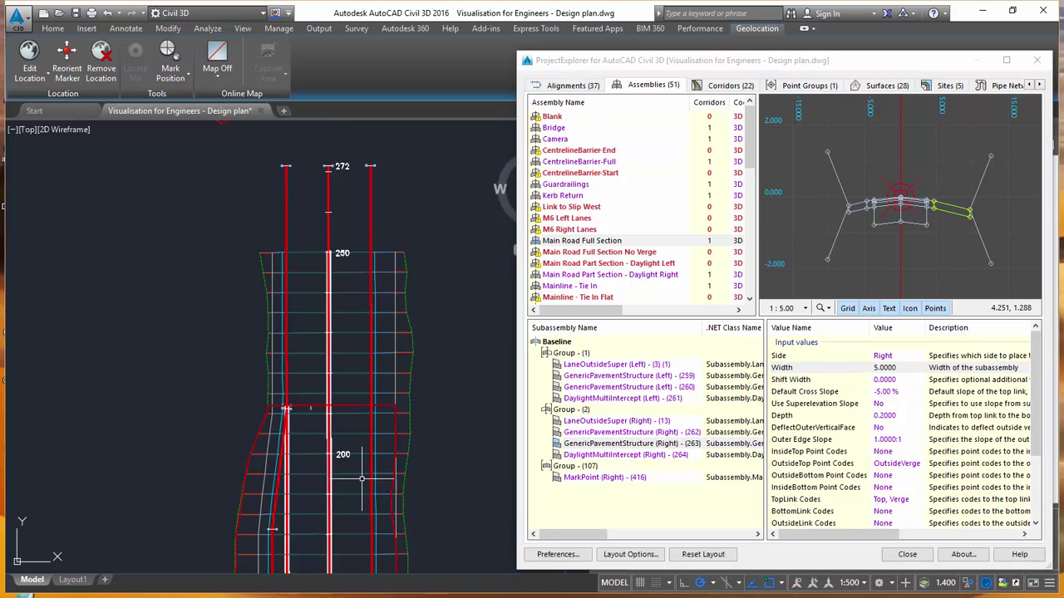
Step: Set the width of the outer right verge subassembly, GenericPavementStructure (Right) - (242), to 5 in the Main Road Part Section - Daylight Right assembly
middle_click_drag(360, 505, 362, 324)
middle_click_drag(365, 467, 374, 219)
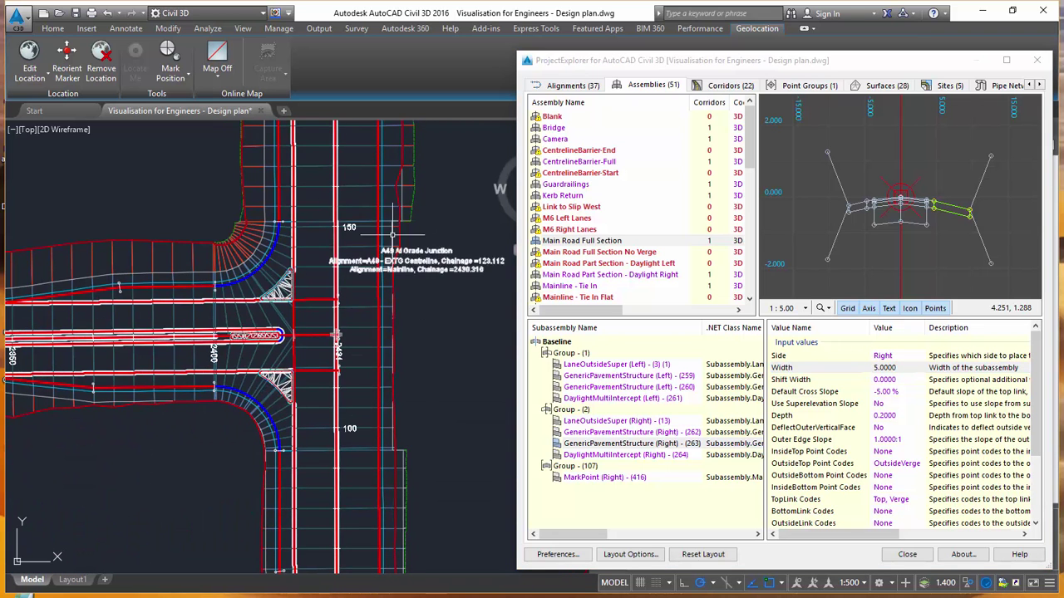
left_click(640, 276)
left_click_drag(864, 208, 877, 228)
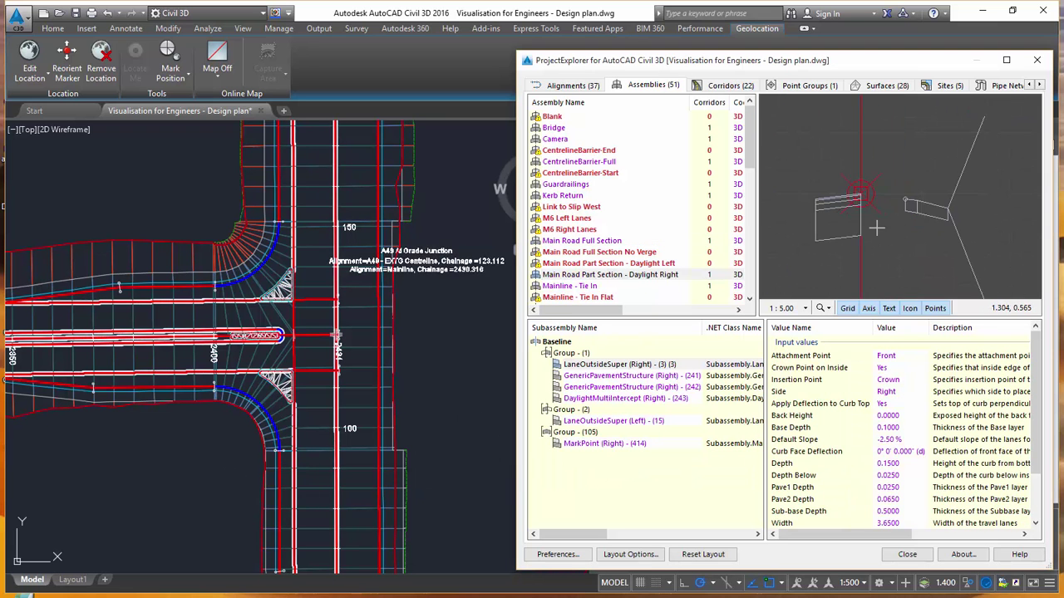
left_click(636, 387)
double_click(895, 370)
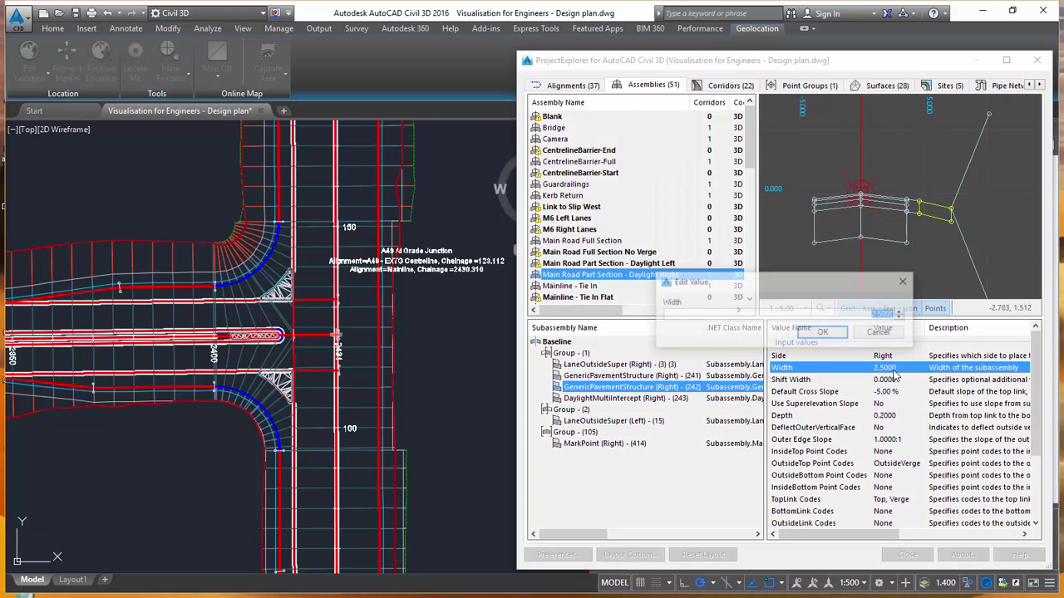
type("5")
key("Return")
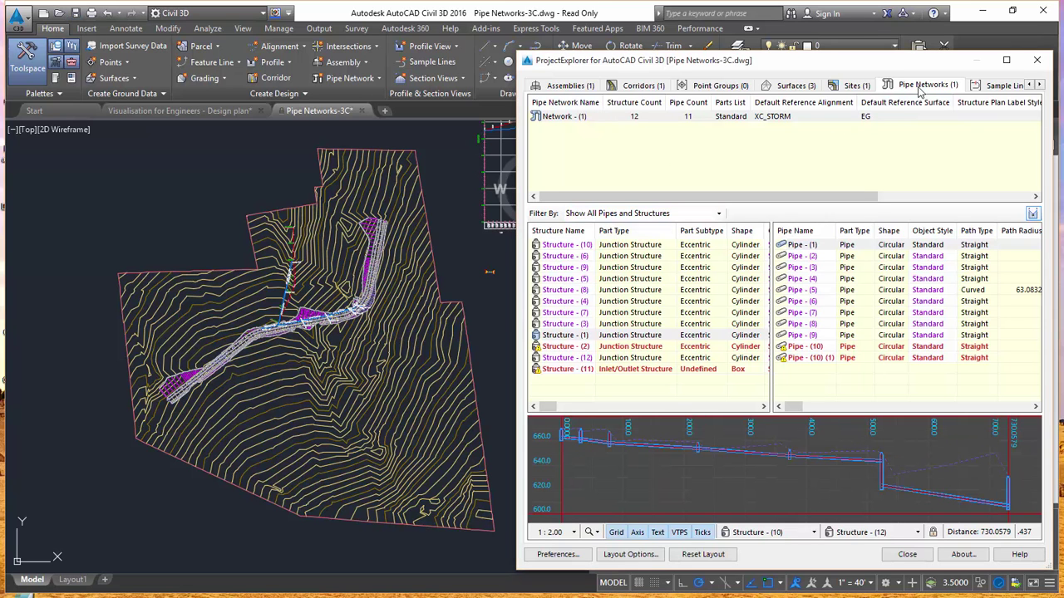
Step: Review the structures and pipes of Network - (1) in the Pipe Networks-3C drawing, including the rule violations on Pipe - (10)
left_click(585, 118)
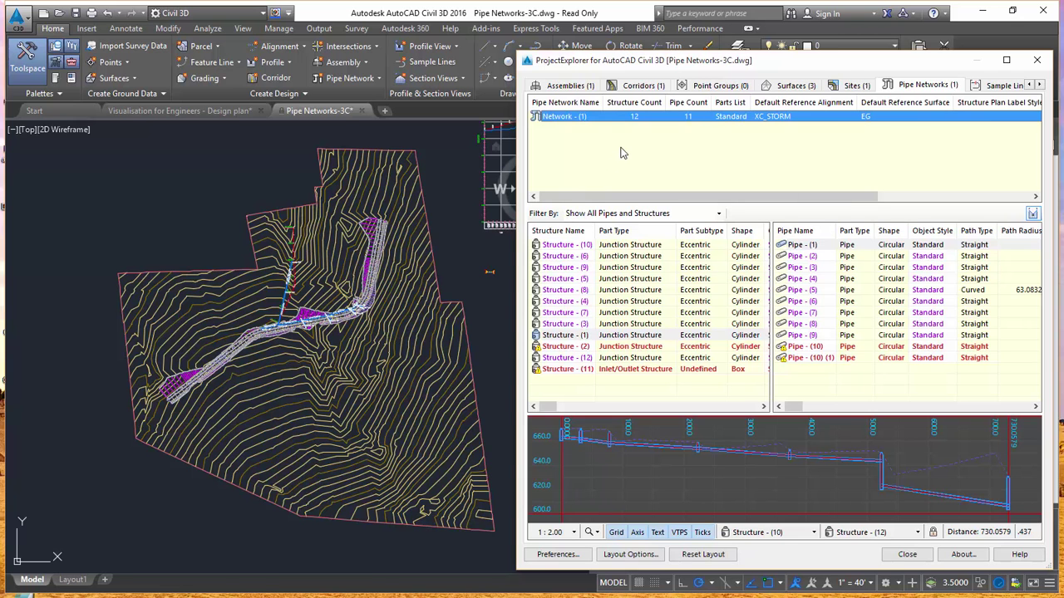
left_click(595, 246)
left_click(600, 280)
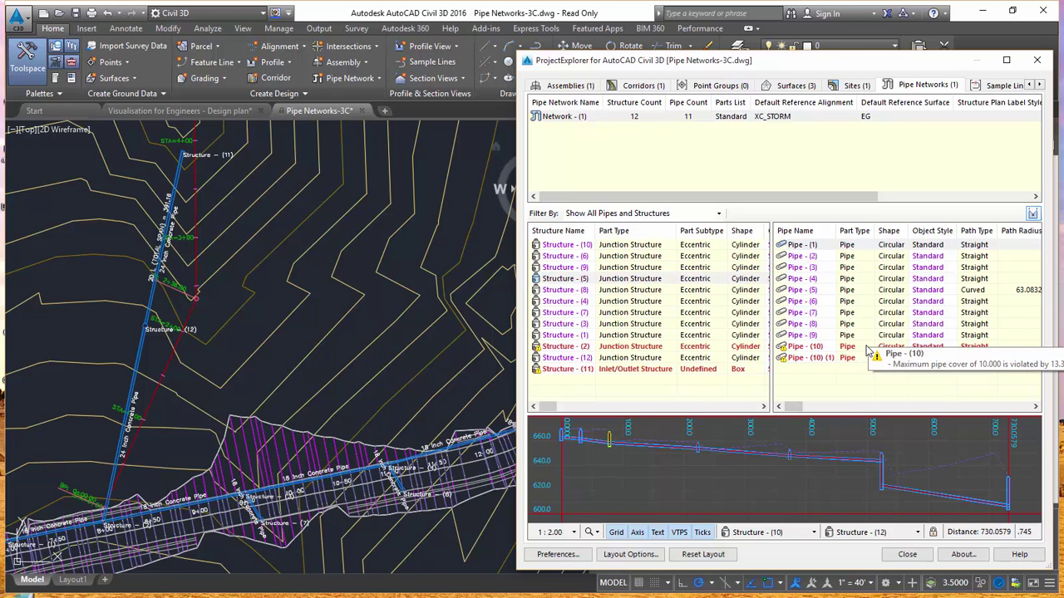
mouse_move(791, 407)
left_mouse_down()
mouse_move(920, 412)
mouse_move(788, 411)
left_mouse_up()
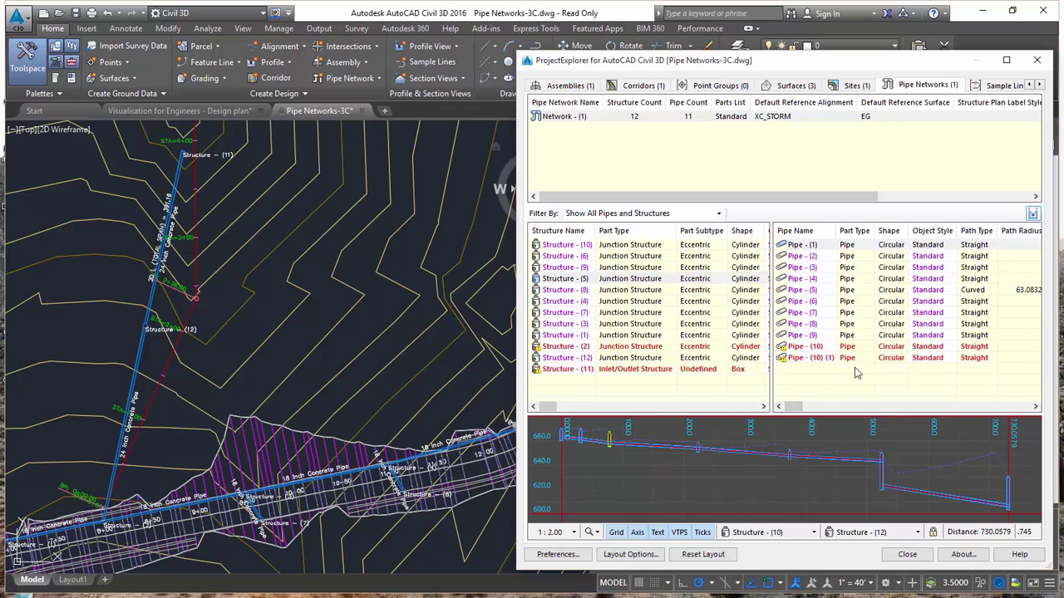
Step: Load the PipeNetworkEdits.ini layout for the pipe network columns, apply it and check the reduced structure and pipe lists
left_click(629, 554)
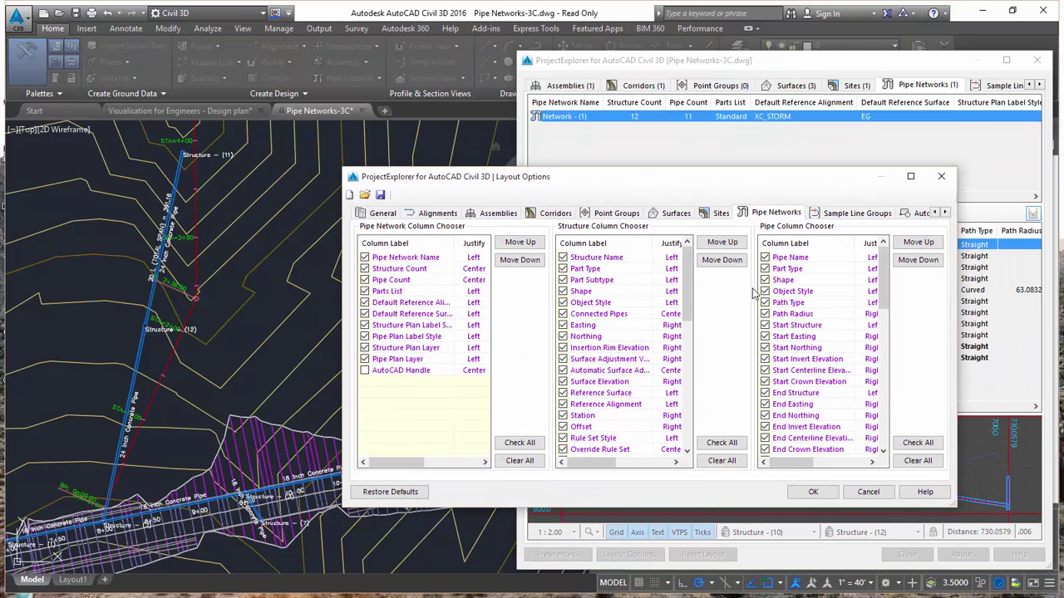
left_click(366, 195)
left_click(602, 319)
double_click(603, 320)
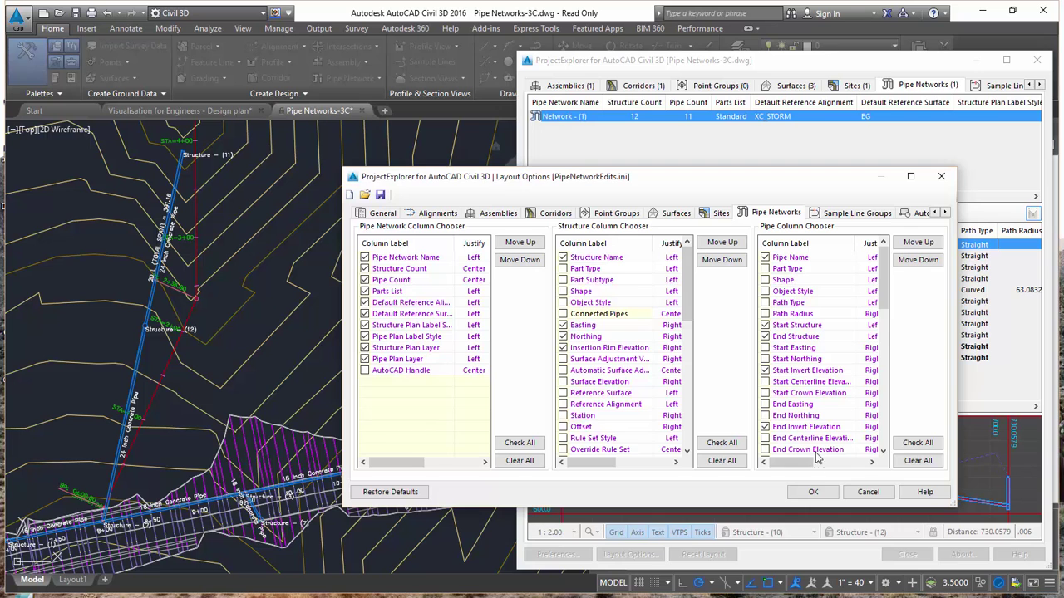
left_click(814, 492)
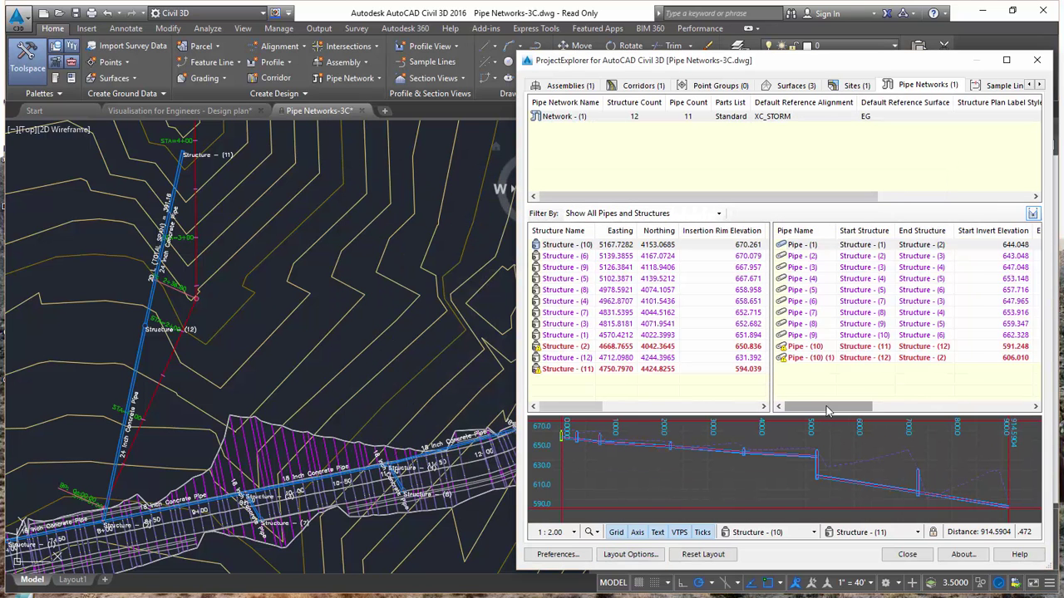
mouse_move(827, 410)
left_mouse_down()
mouse_move(952, 410)
mouse_move(822, 410)
left_mouse_up()
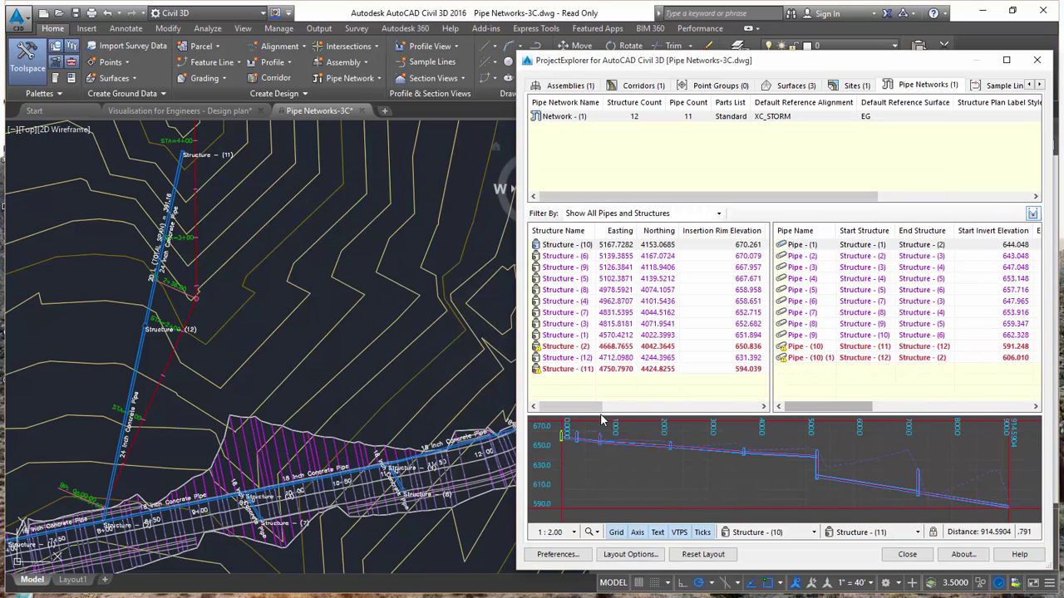
mouse_move(594, 413)
left_mouse_down()
mouse_move(716, 413)
mouse_move(593, 413)
left_mouse_up()
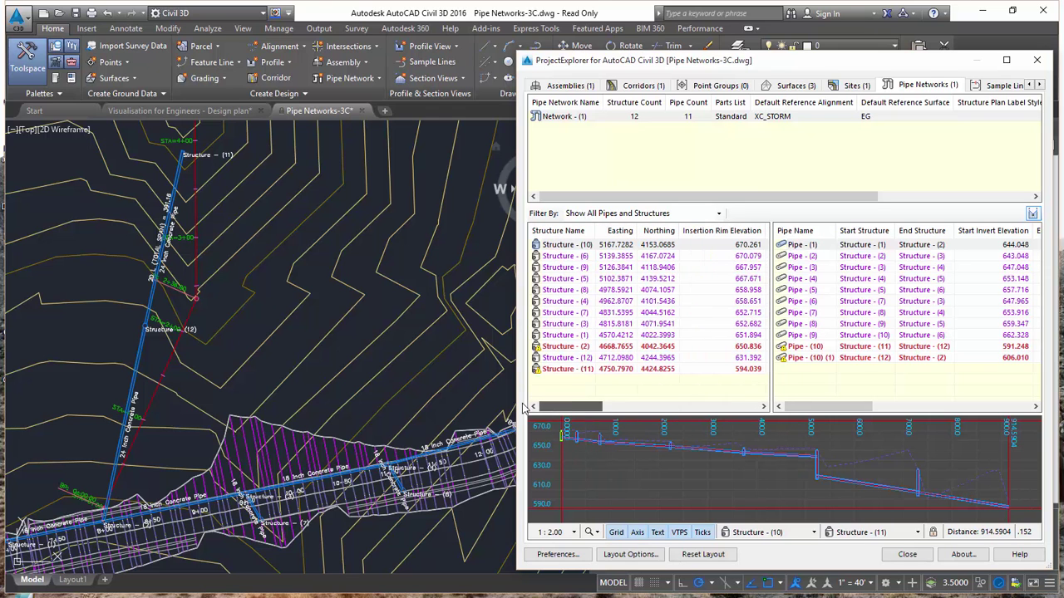
Step: Preview the network profile from Structure - (5) to Structures (11), (9) and (1), and from Structure - (7) to Structure - (1)
left_click(821, 363)
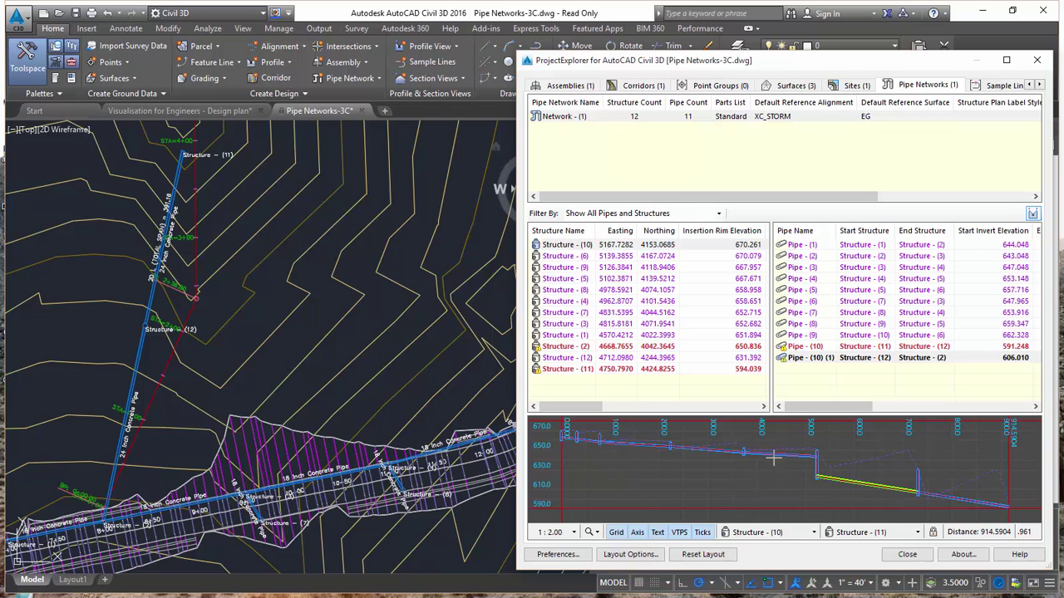
left_click(767, 532)
left_click(761, 401)
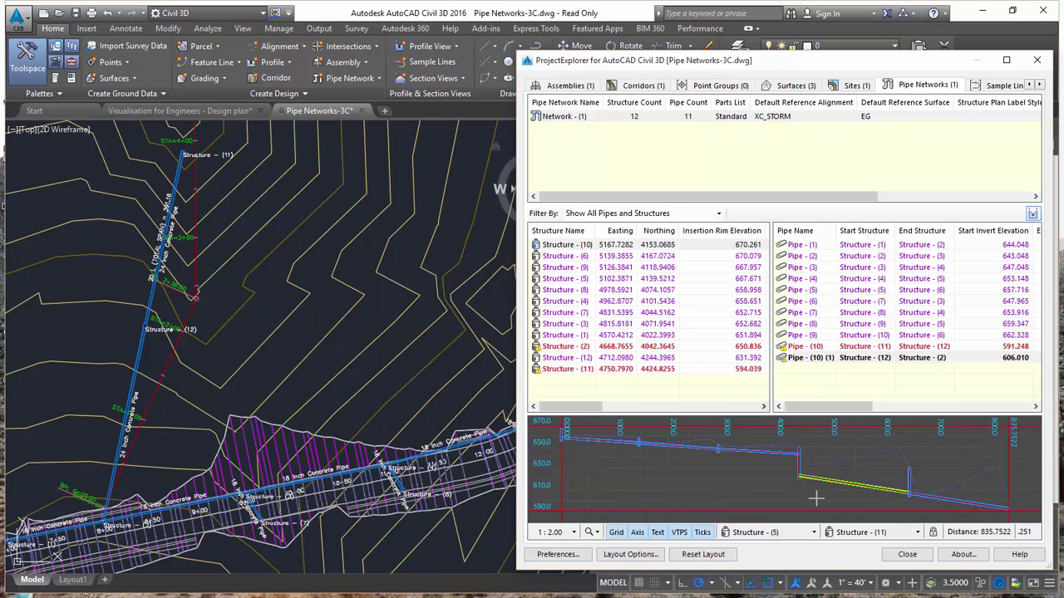
left_click(864, 532)
left_click(869, 391)
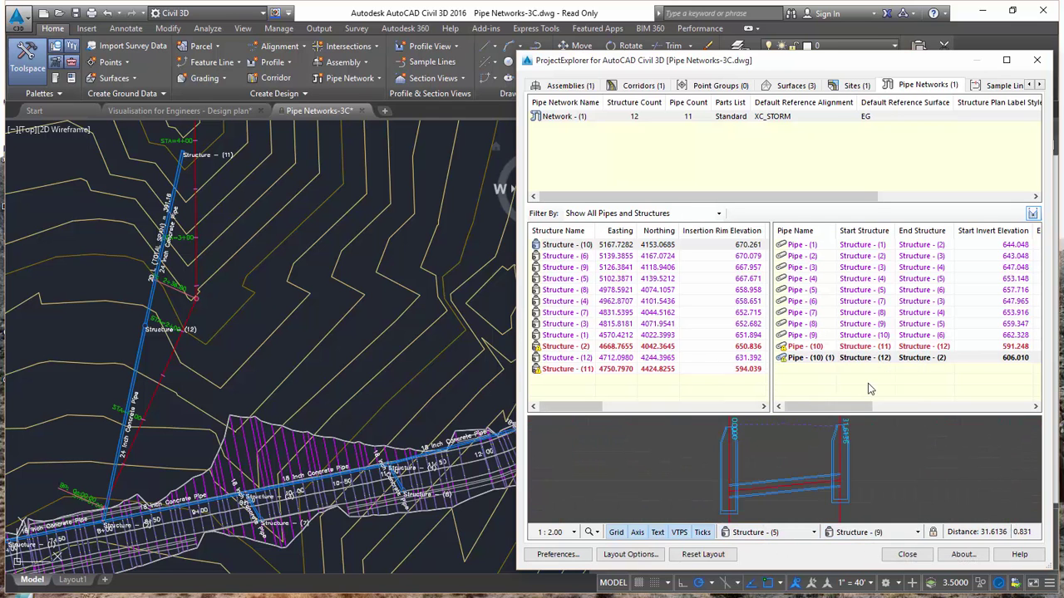
left_click(864, 532)
left_click(869, 478)
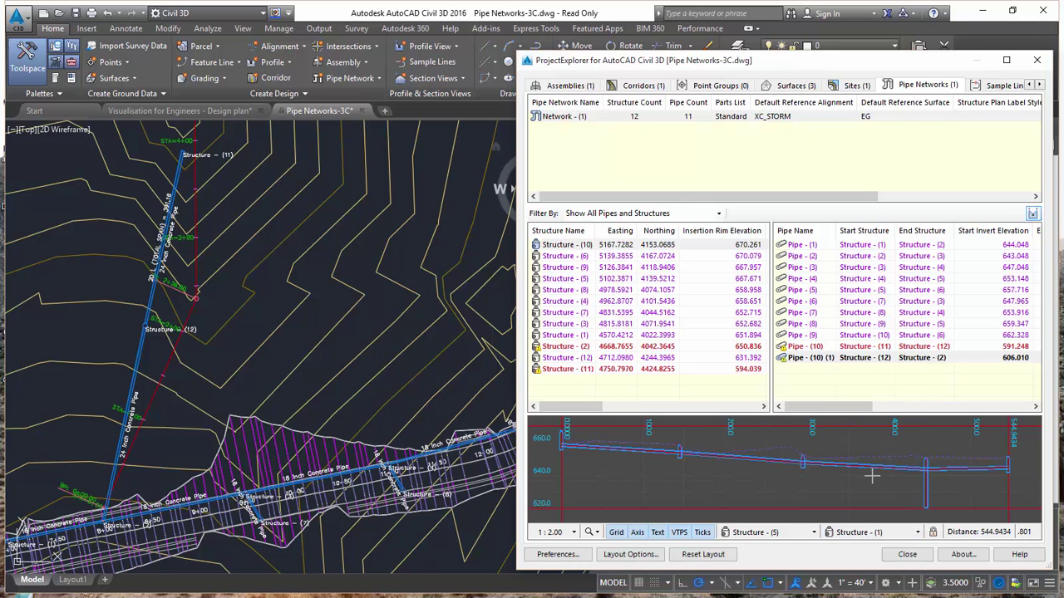
left_click(766, 532)
left_click(750, 445)
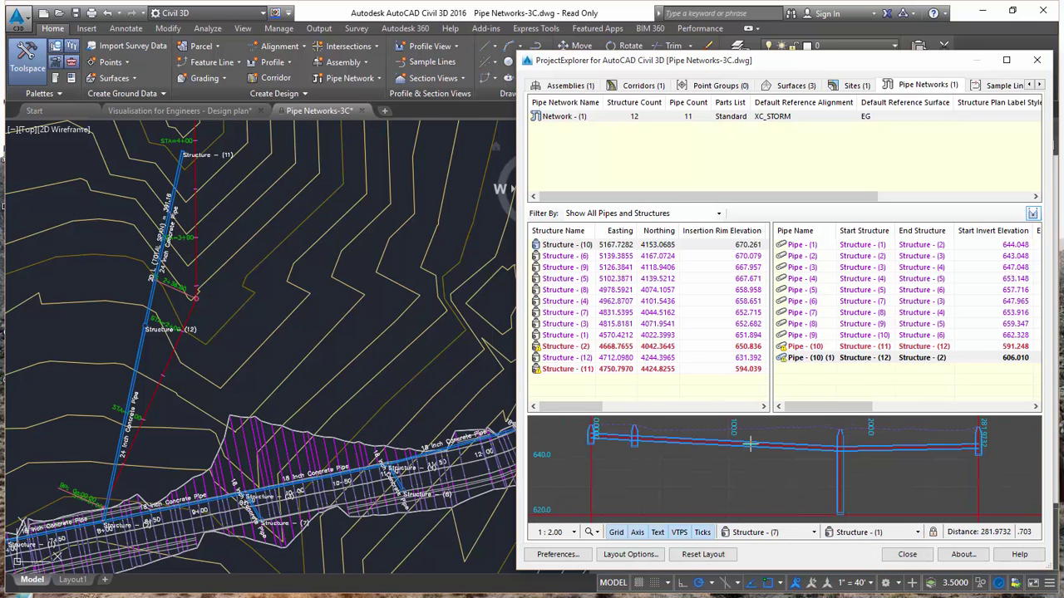
Step: Lock the profile preview to the selected pipe and step through several pipes, finishing on Pipe - (10) (1)
left_click(821, 358)
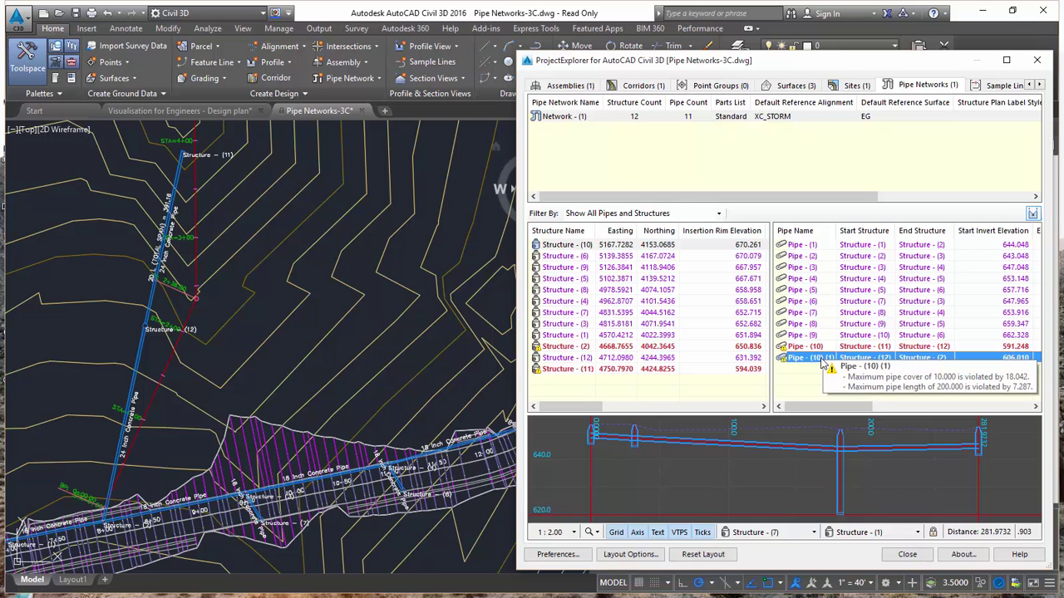
left_click(934, 535)
left_click(855, 326)
left_click(849, 301)
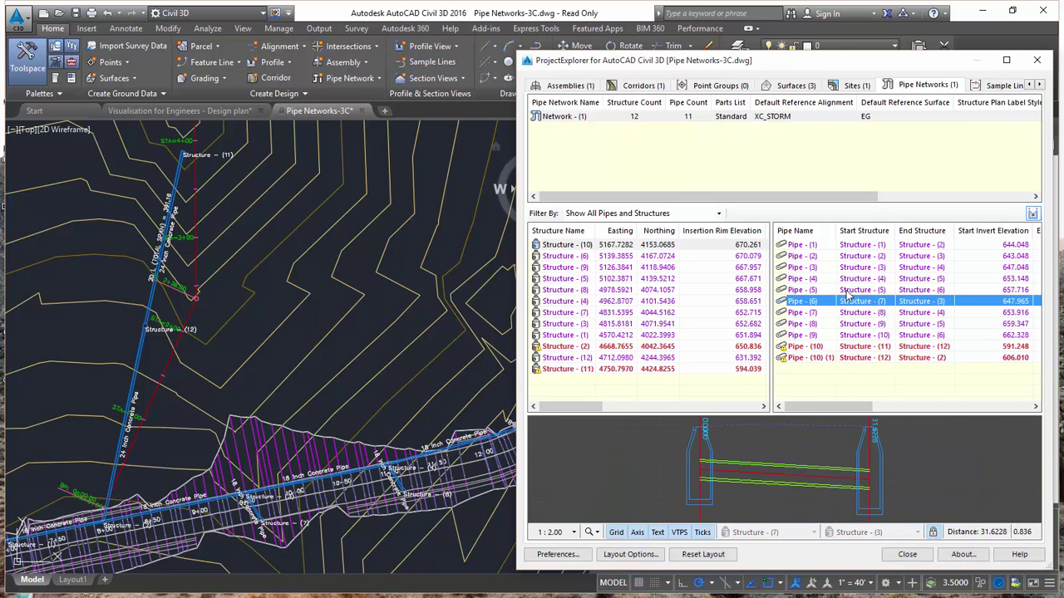
left_click(848, 267)
left_click(856, 323)
left_click(856, 357)
left_click(754, 480)
mouse_move(842, 364)
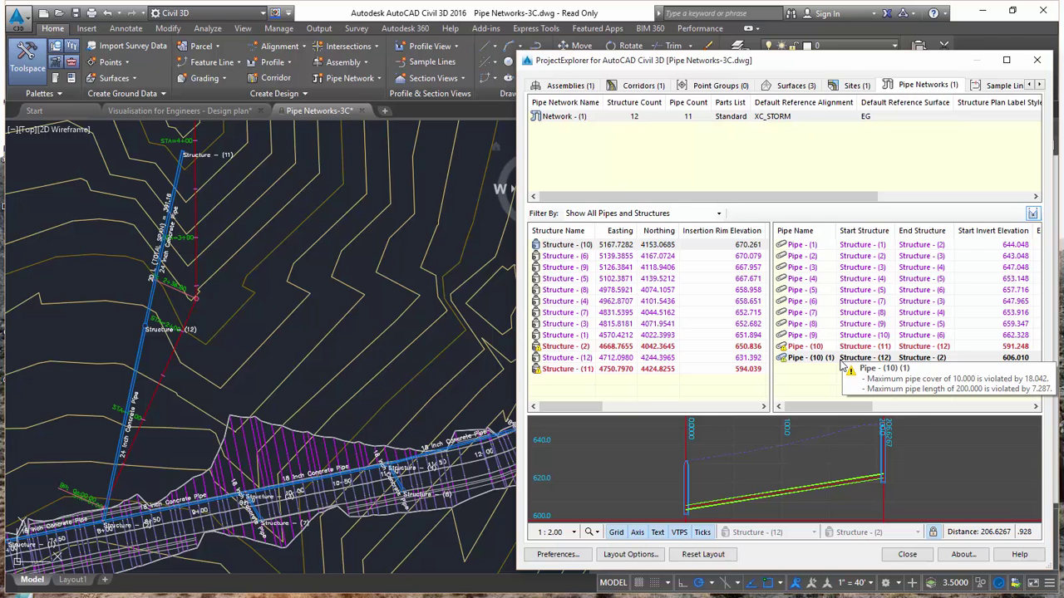
Step: Filter the structures by the selected pipe and check the rule violations on Structure - (2) and Pipe - (10) (1)
left_click(719, 214)
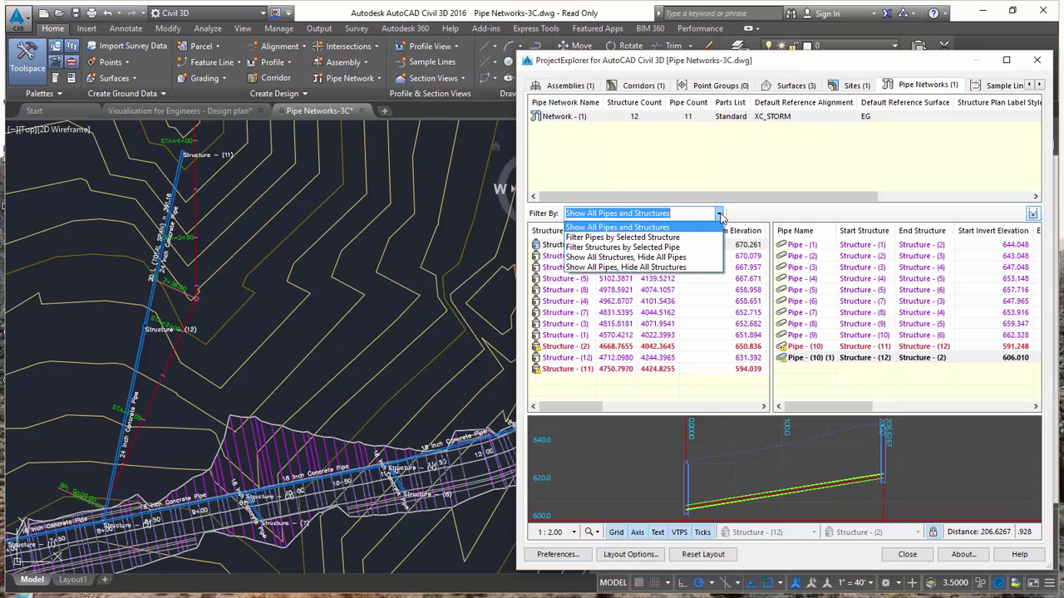
left_click(673, 248)
mouse_move(613, 251)
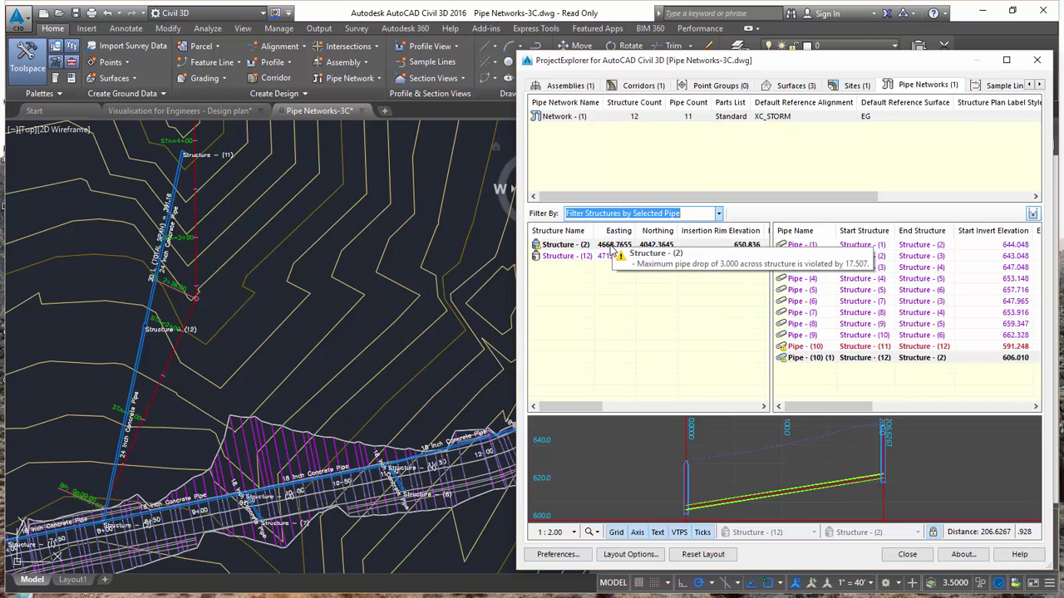
left_click(812, 359)
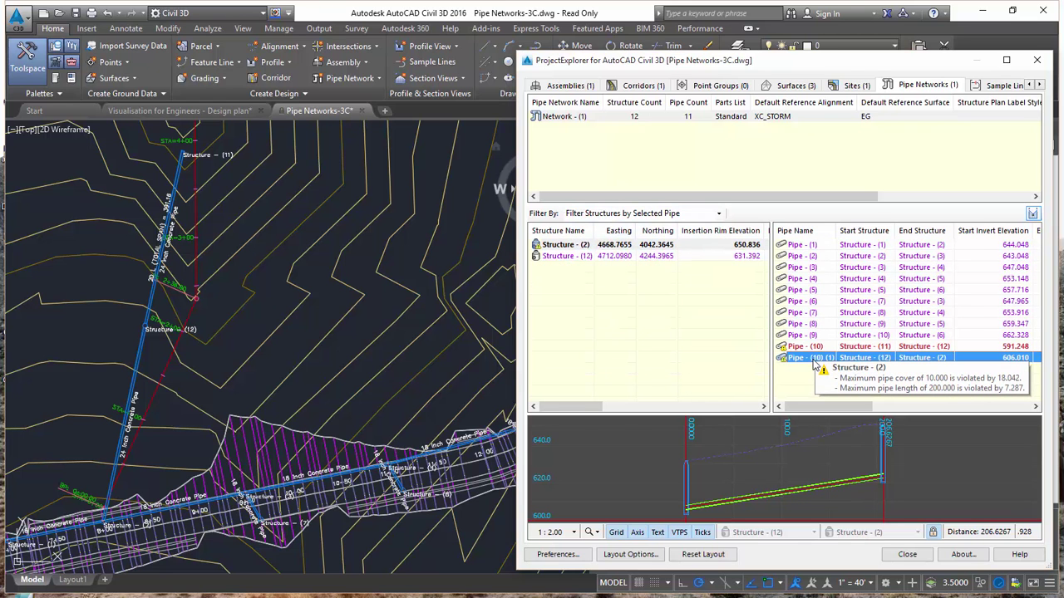
Step: Change the network list filter to show all pipes and hide all structures
left_click(716, 215)
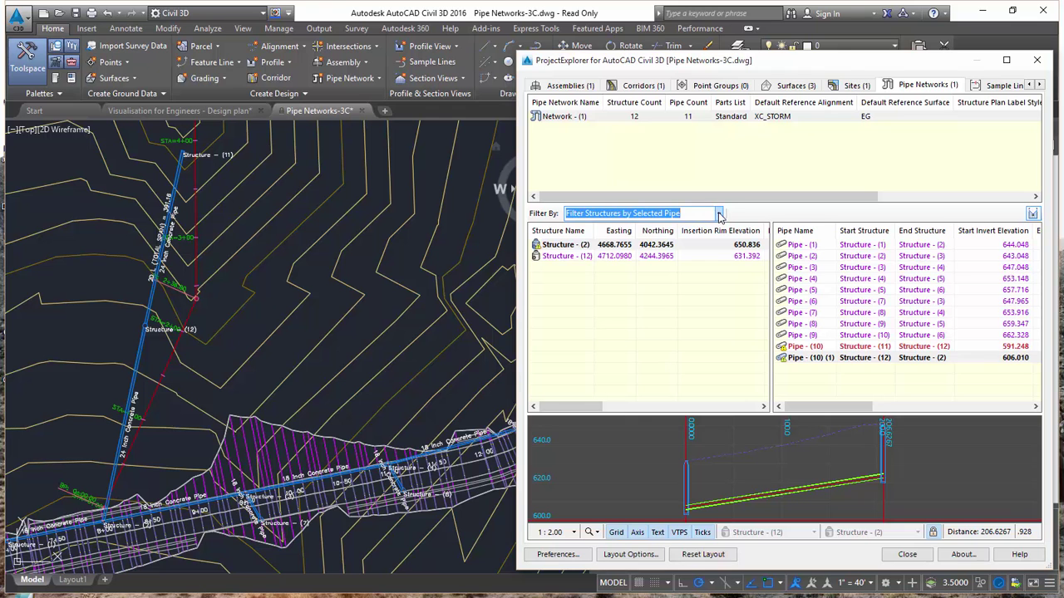
left_click(718, 214)
left_click(707, 268)
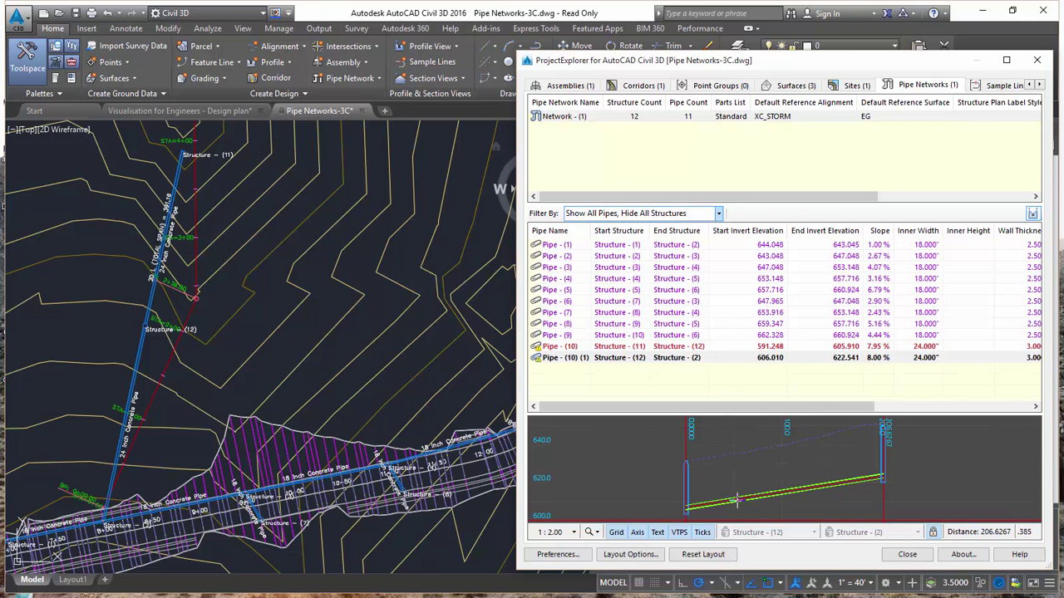
Step: Set the start invert elevation of Pipe - (10) (1) to 624.010 while holding its slope
mouse_move(748, 359)
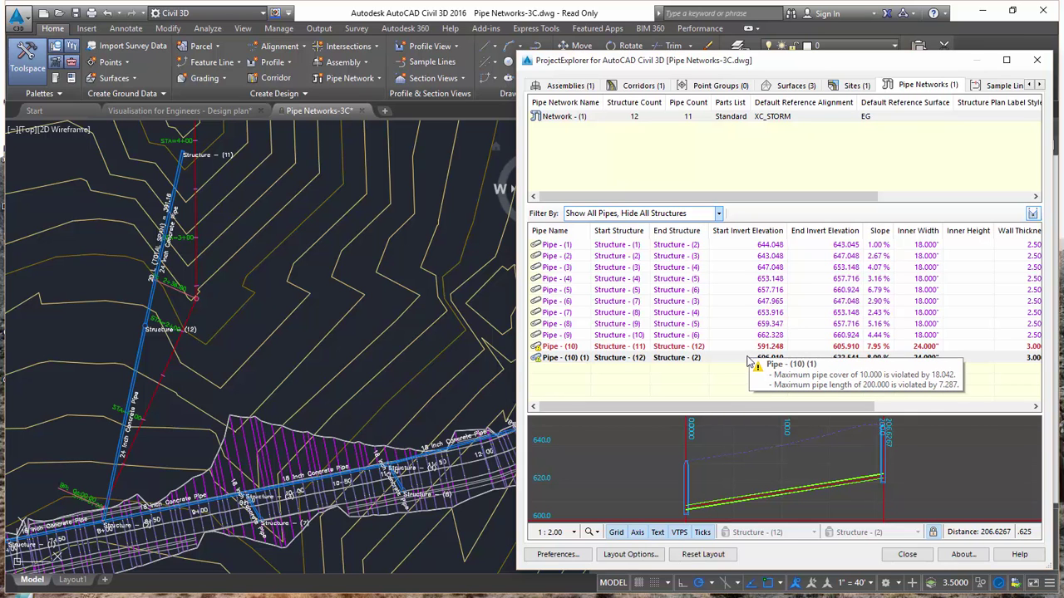
left_click(747, 359)
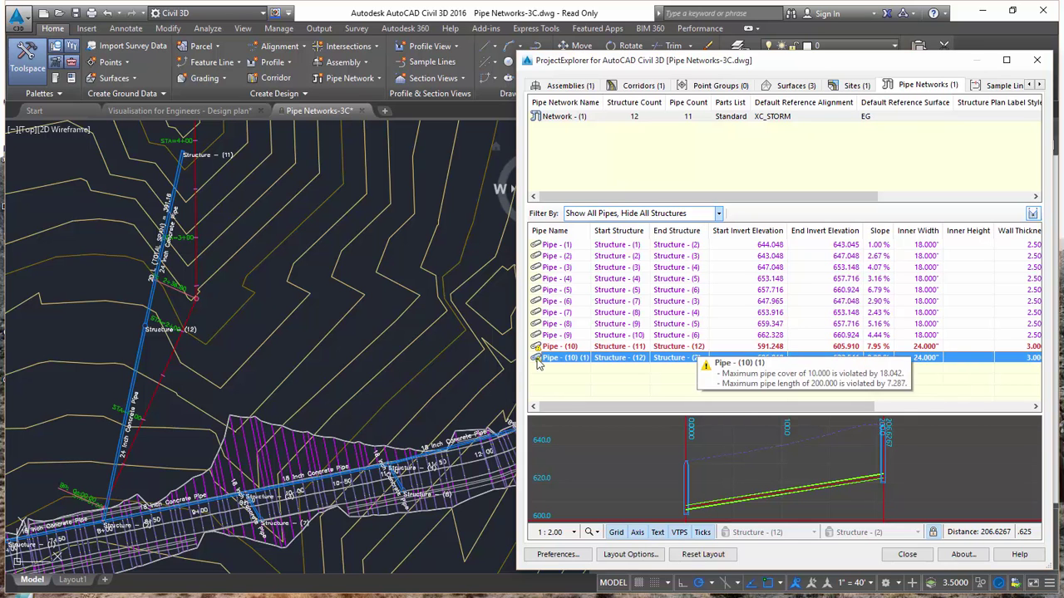
mouse_move(752, 360)
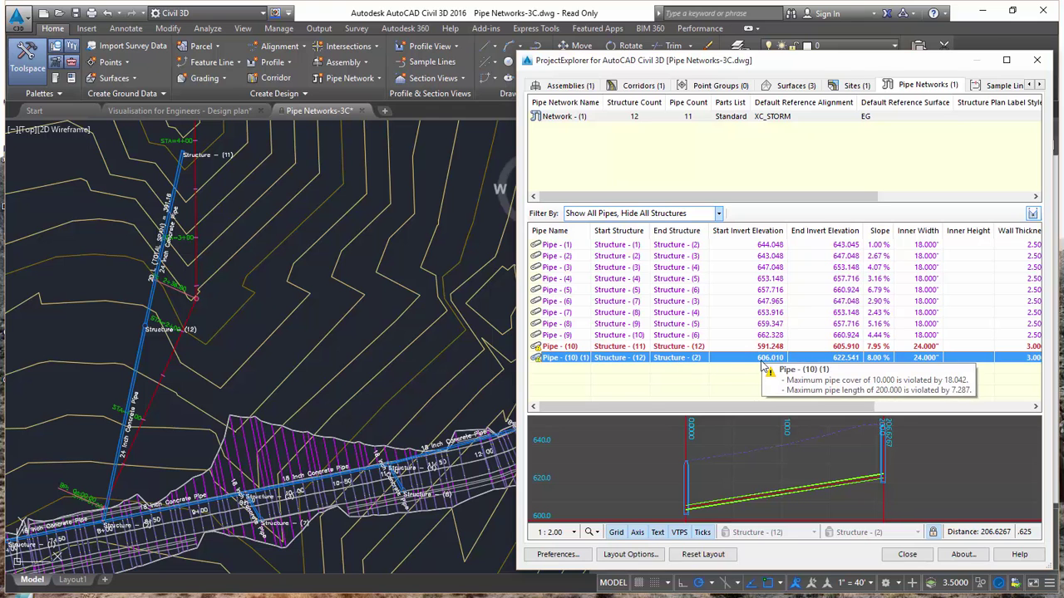
double_click(767, 359)
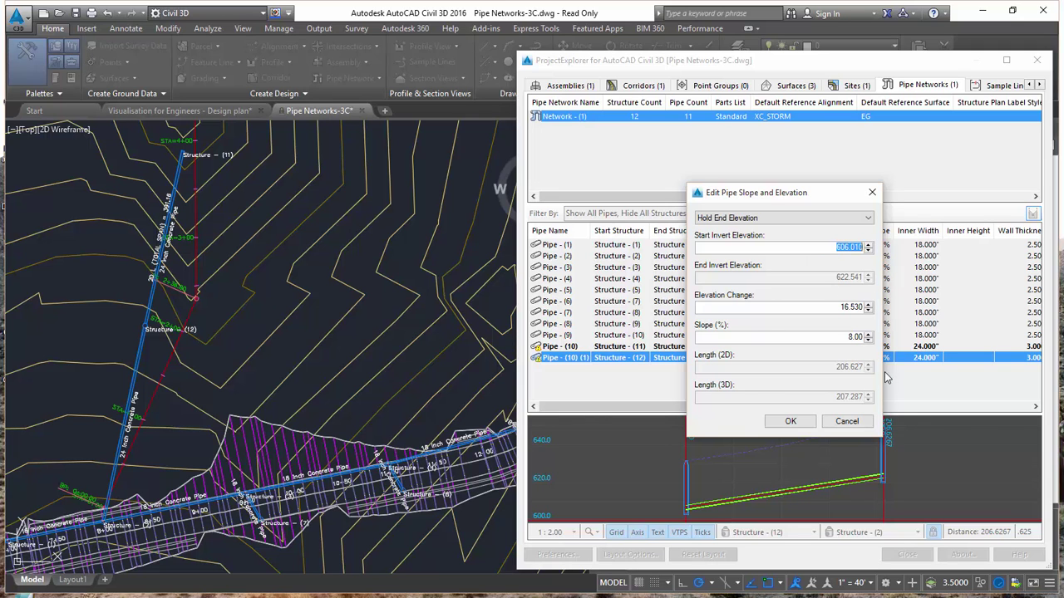
left_click(808, 219)
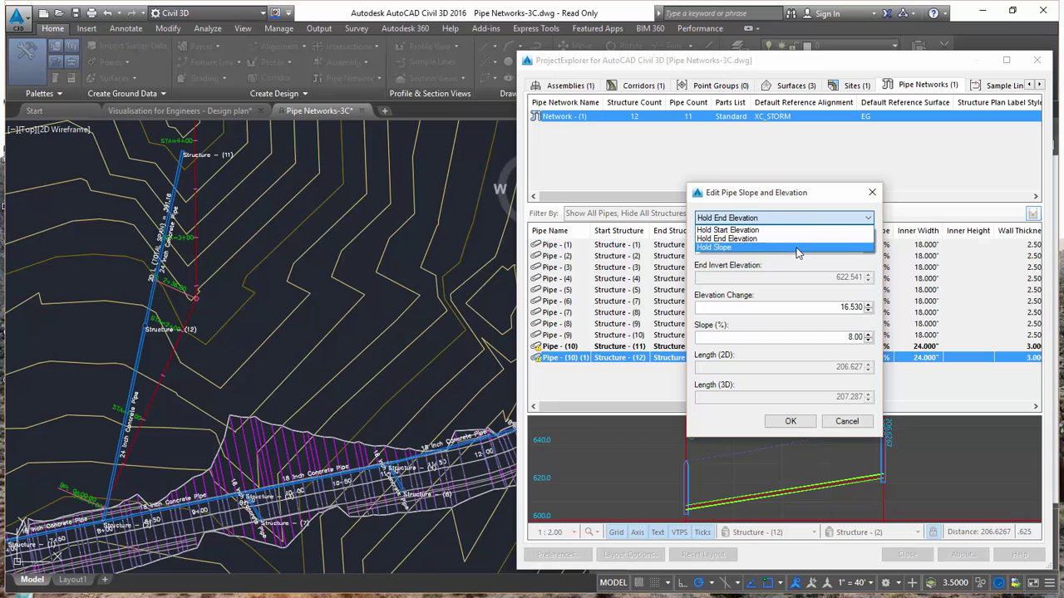
left_click(796, 249)
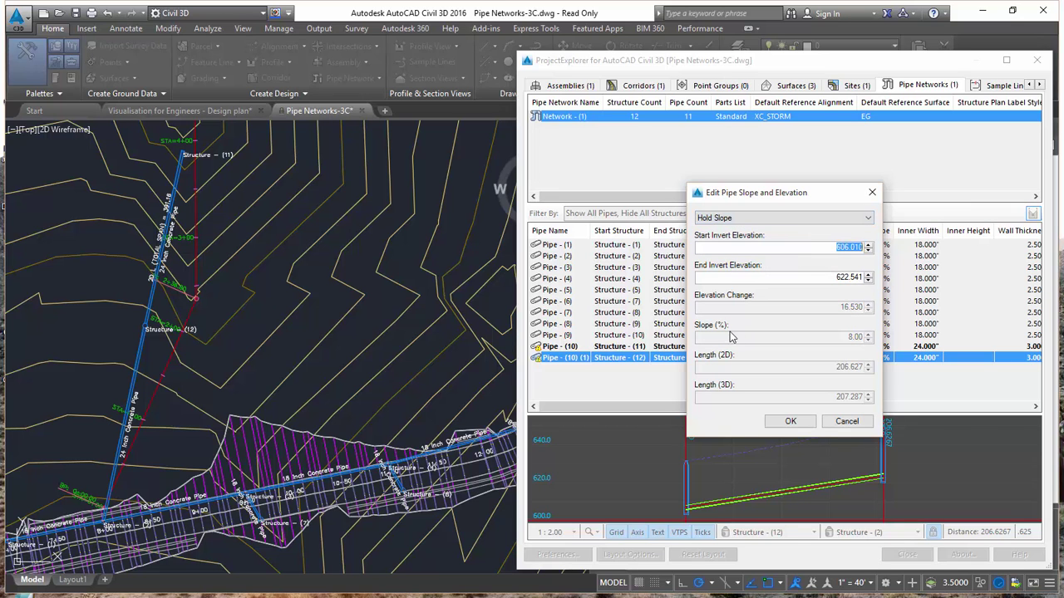
left_click(846, 247)
left_click_drag(848, 247, 820, 250)
type("6")
left_click(790, 421)
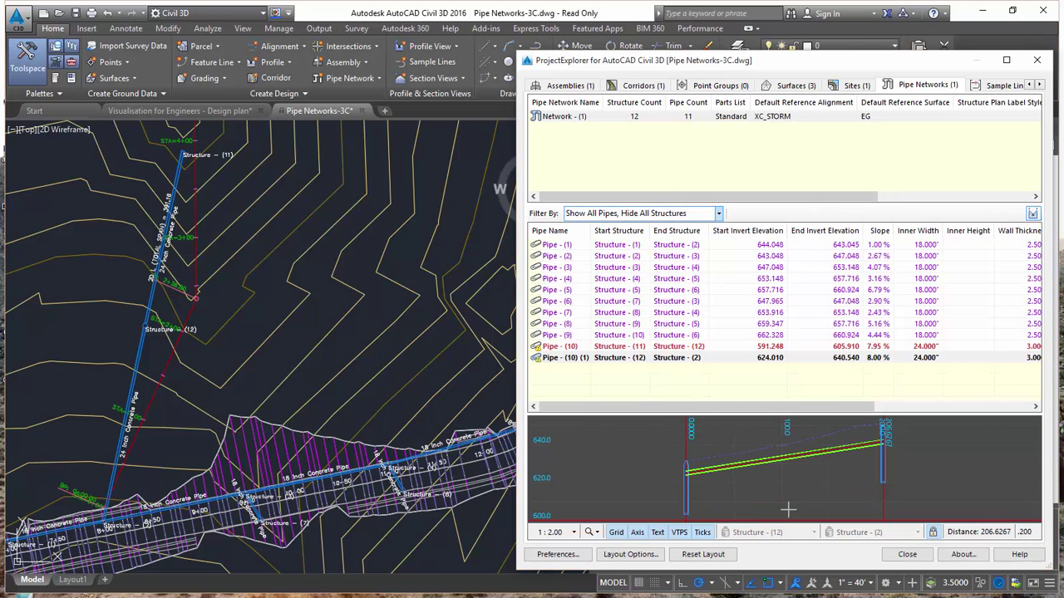
Step: Raise the start invert elevation of Pipe - (10) (1) to 624.510 with the Hold Slope option
mouse_move(742, 363)
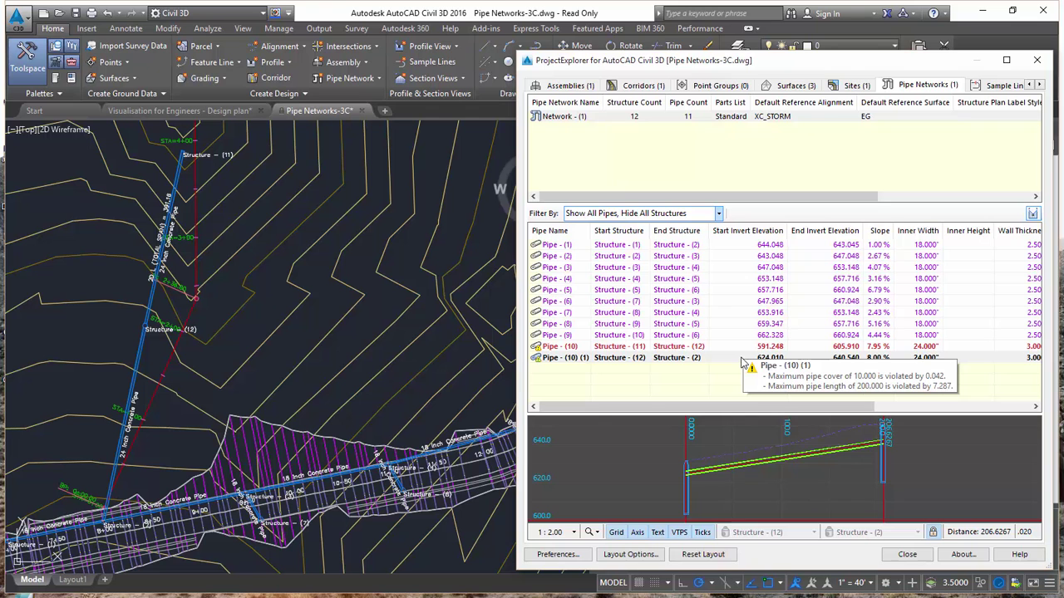
double_click(743, 360)
left_click(819, 219)
left_click(816, 246)
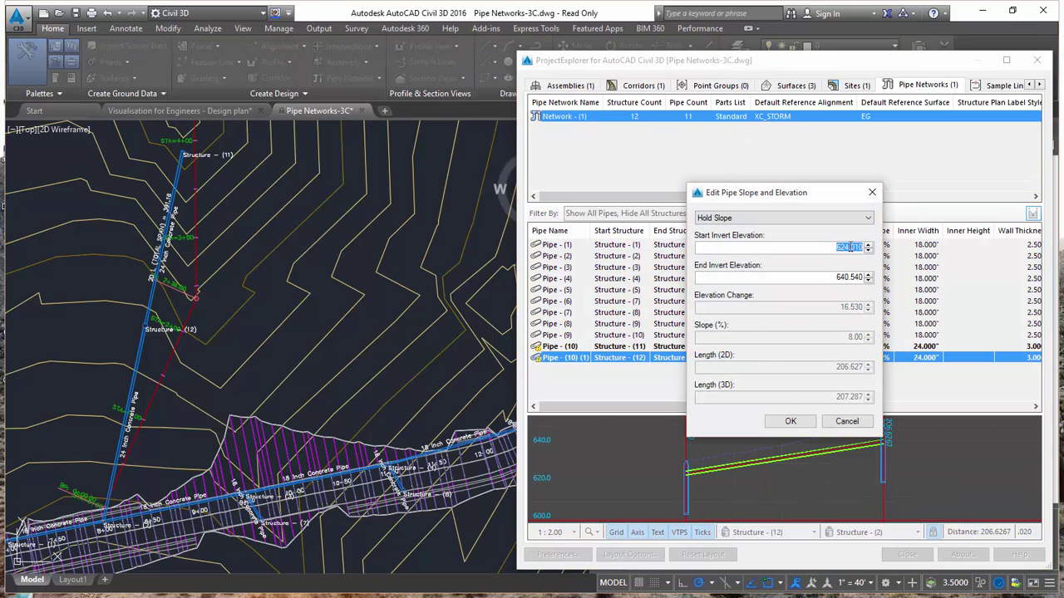
left_click(850, 247)
left_click(790, 421)
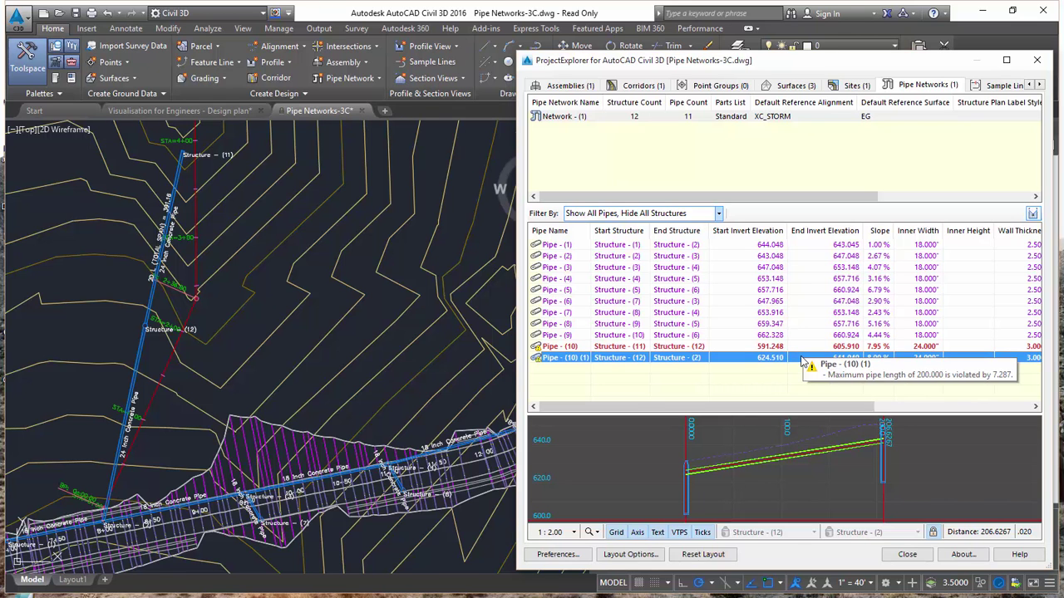
Step: Filter the structures by the selected Pipe - (10) (1) and select its start structure, Structure - (12)
left_click(803, 361)
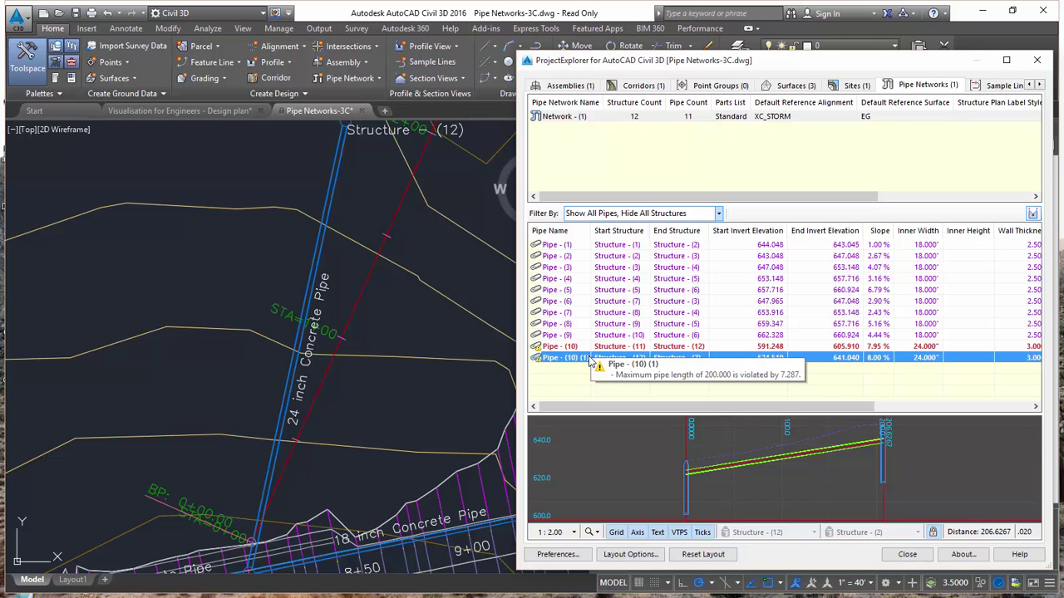
left_click(720, 214)
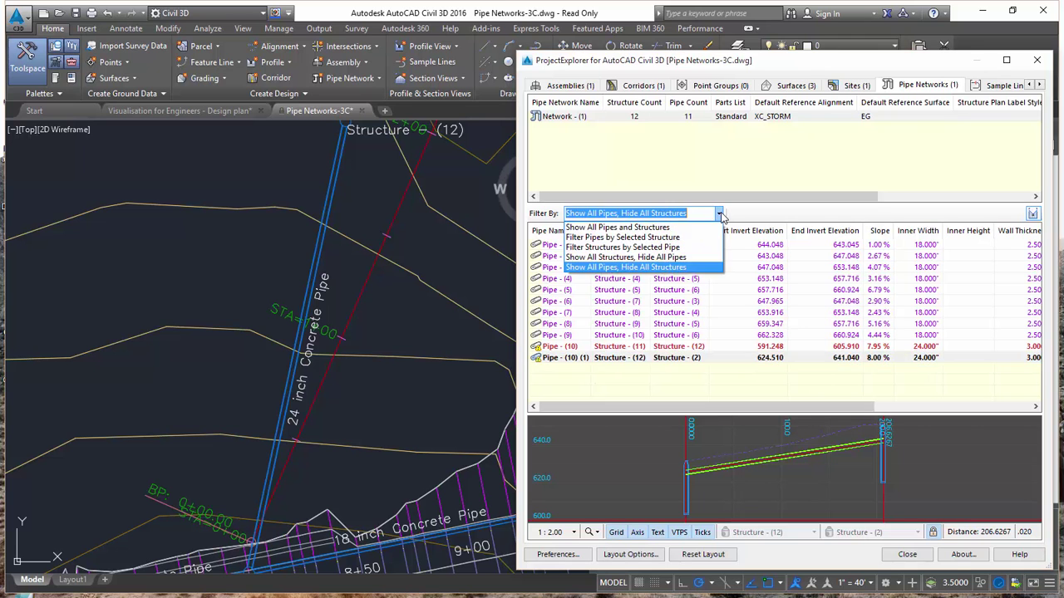
left_click(667, 247)
left_click(639, 257)
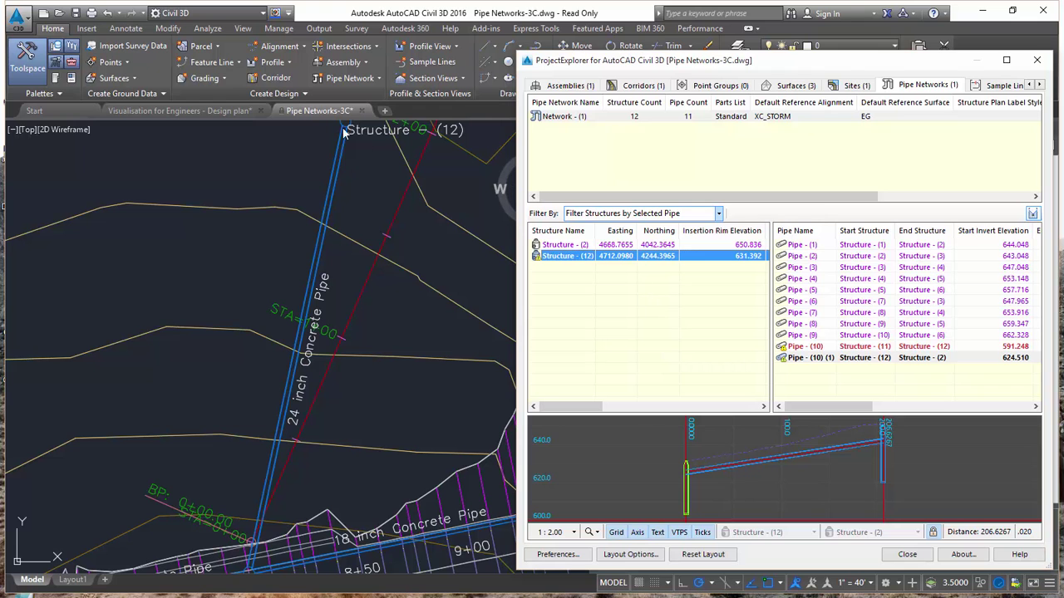
Step: Set the northing of Structure - (12) to 4236.3965, then select Pipe - (10) (1) in the list showing all pipes without structures
double_click(662, 257)
left_click(875, 315)
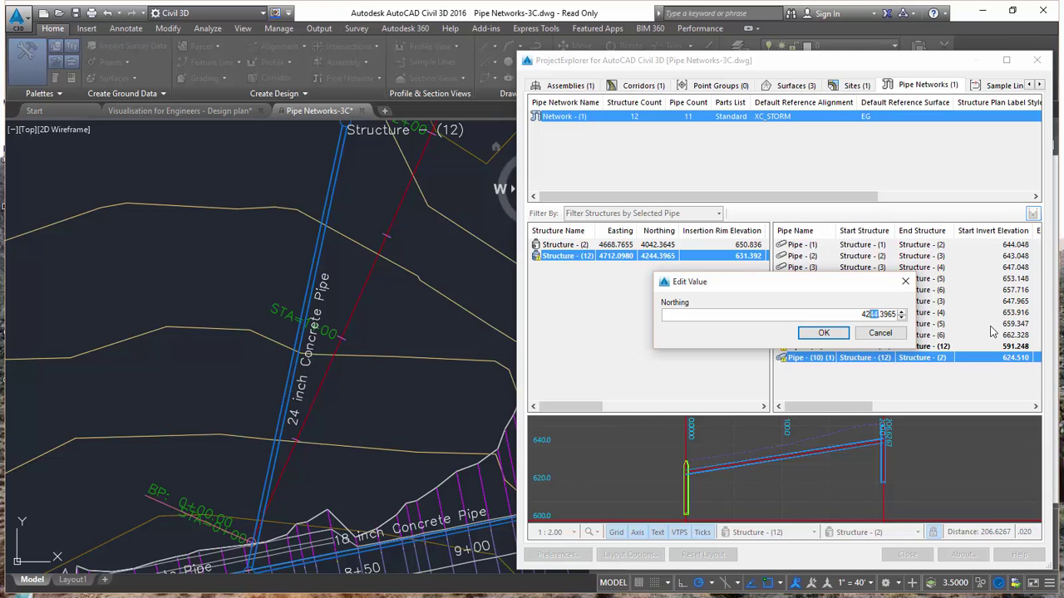
type("36")
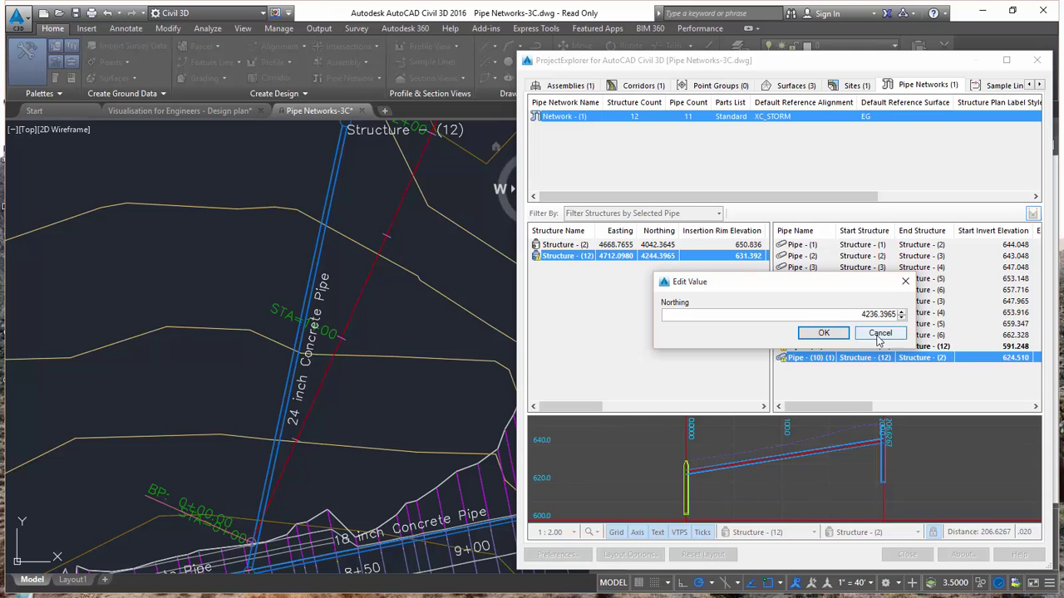
left_click(823, 333)
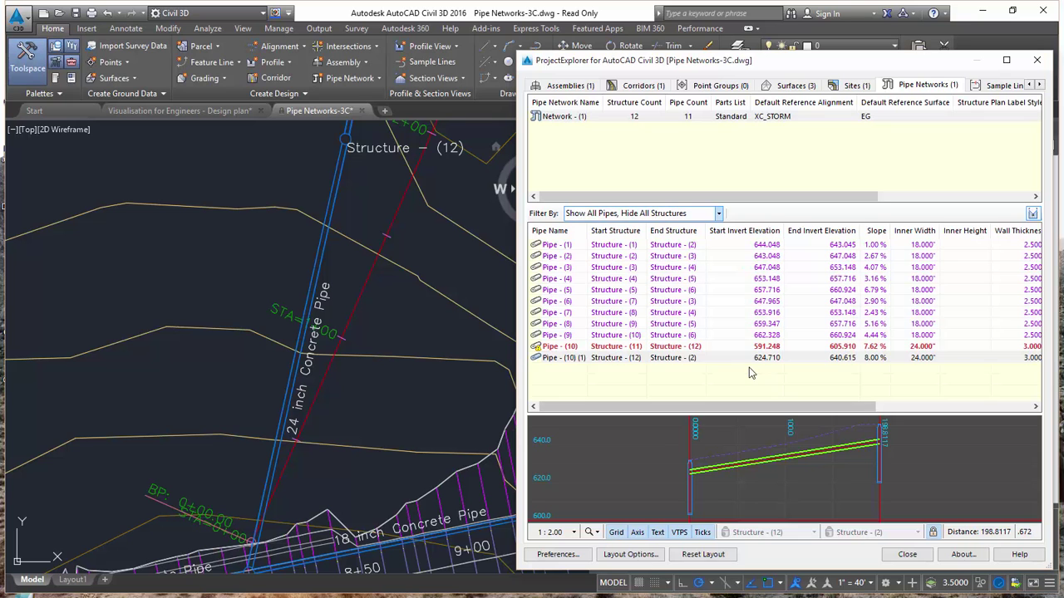
left_click(757, 363)
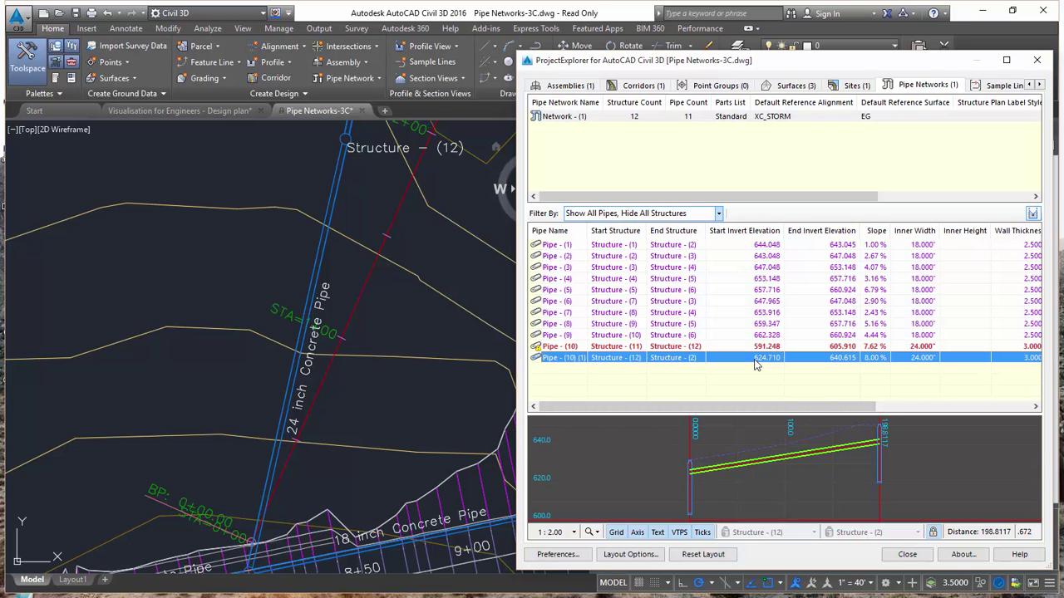